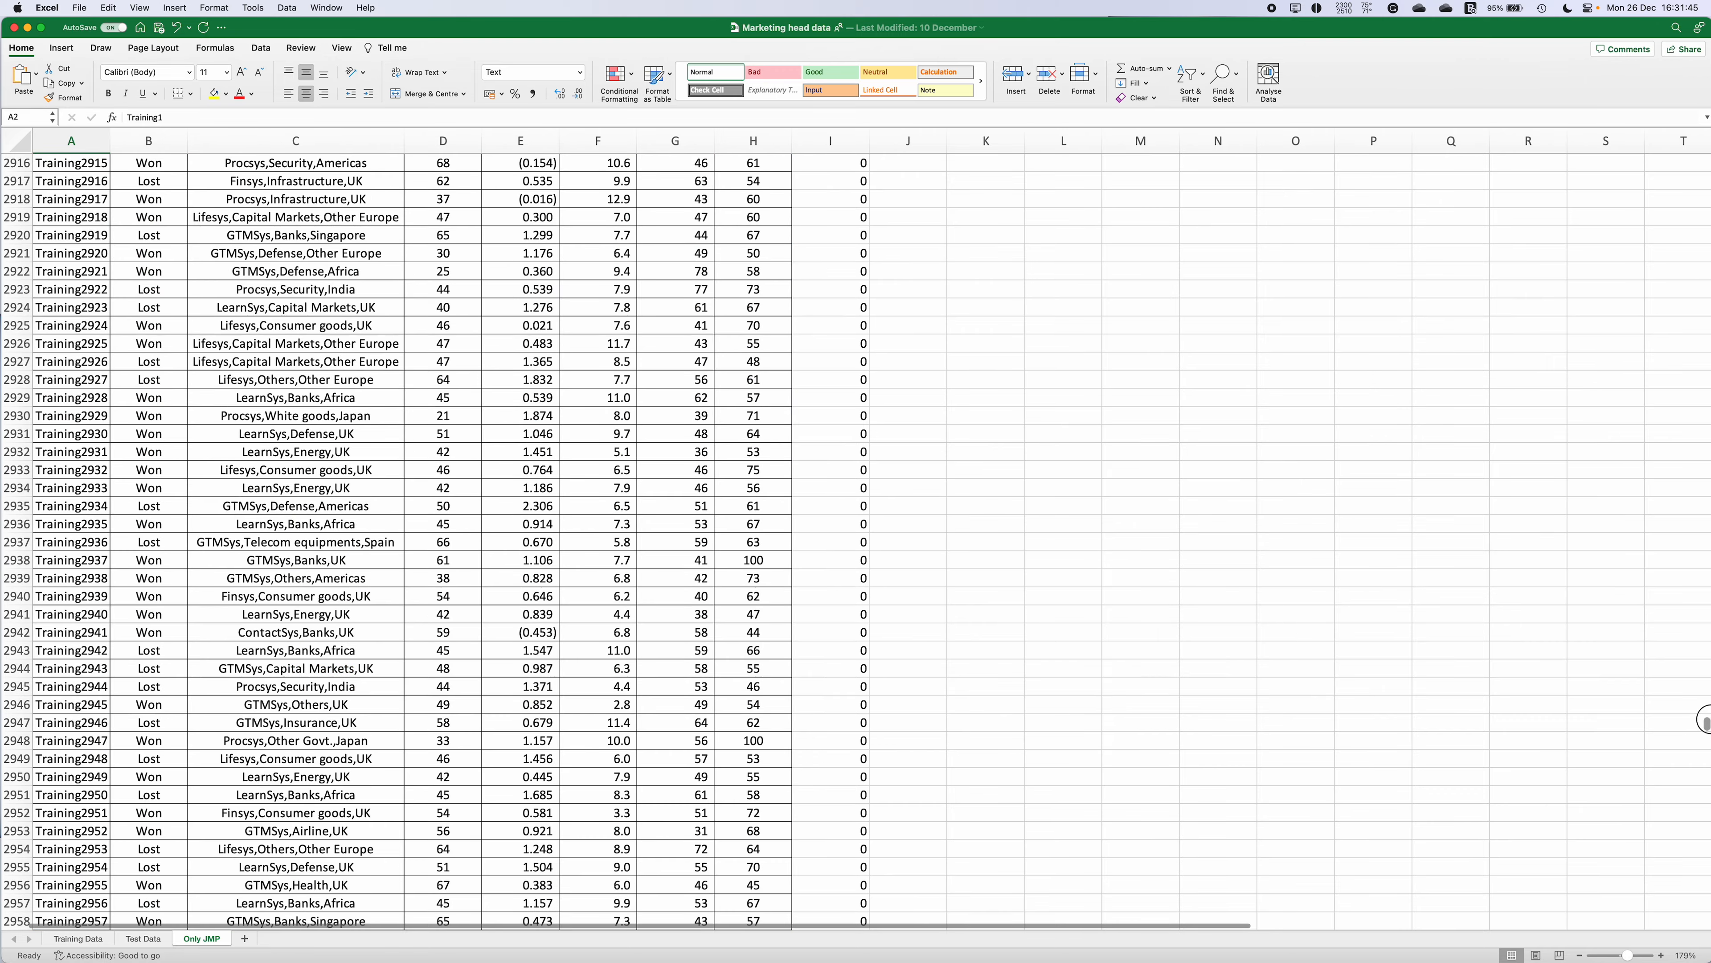
# Examine where the training rows end and the test rows begin and finish in the Only JMP sheet
pyautogui.click(83, 765)
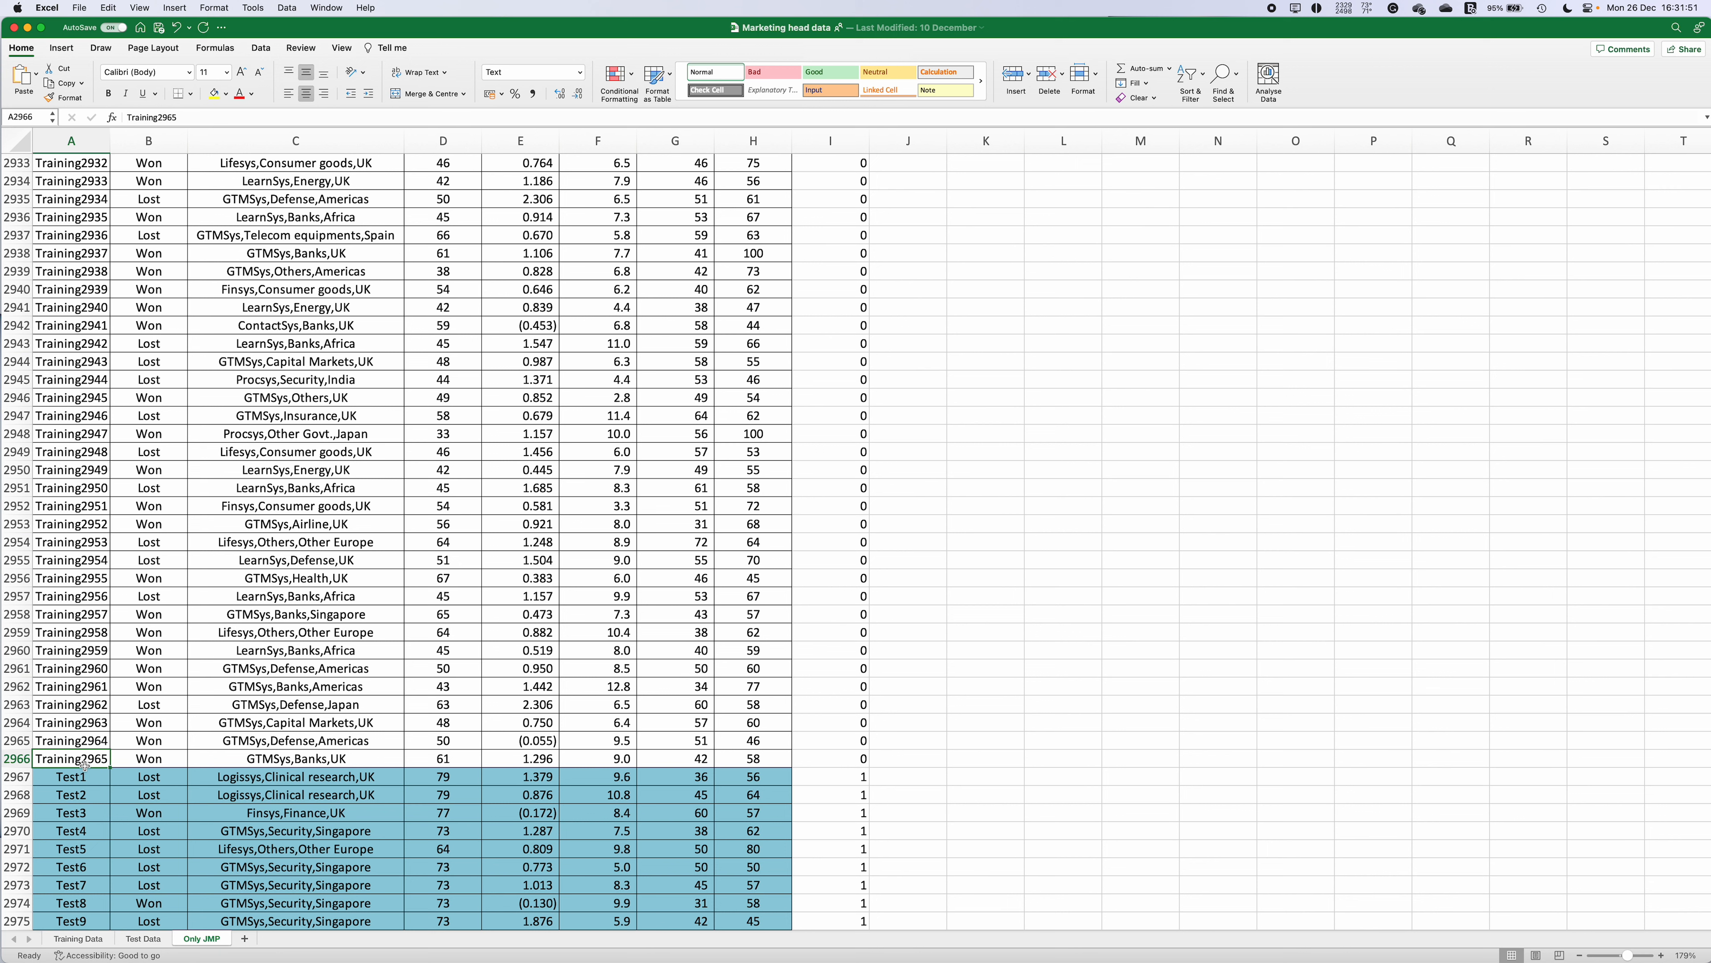
pyautogui.click(830, 141)
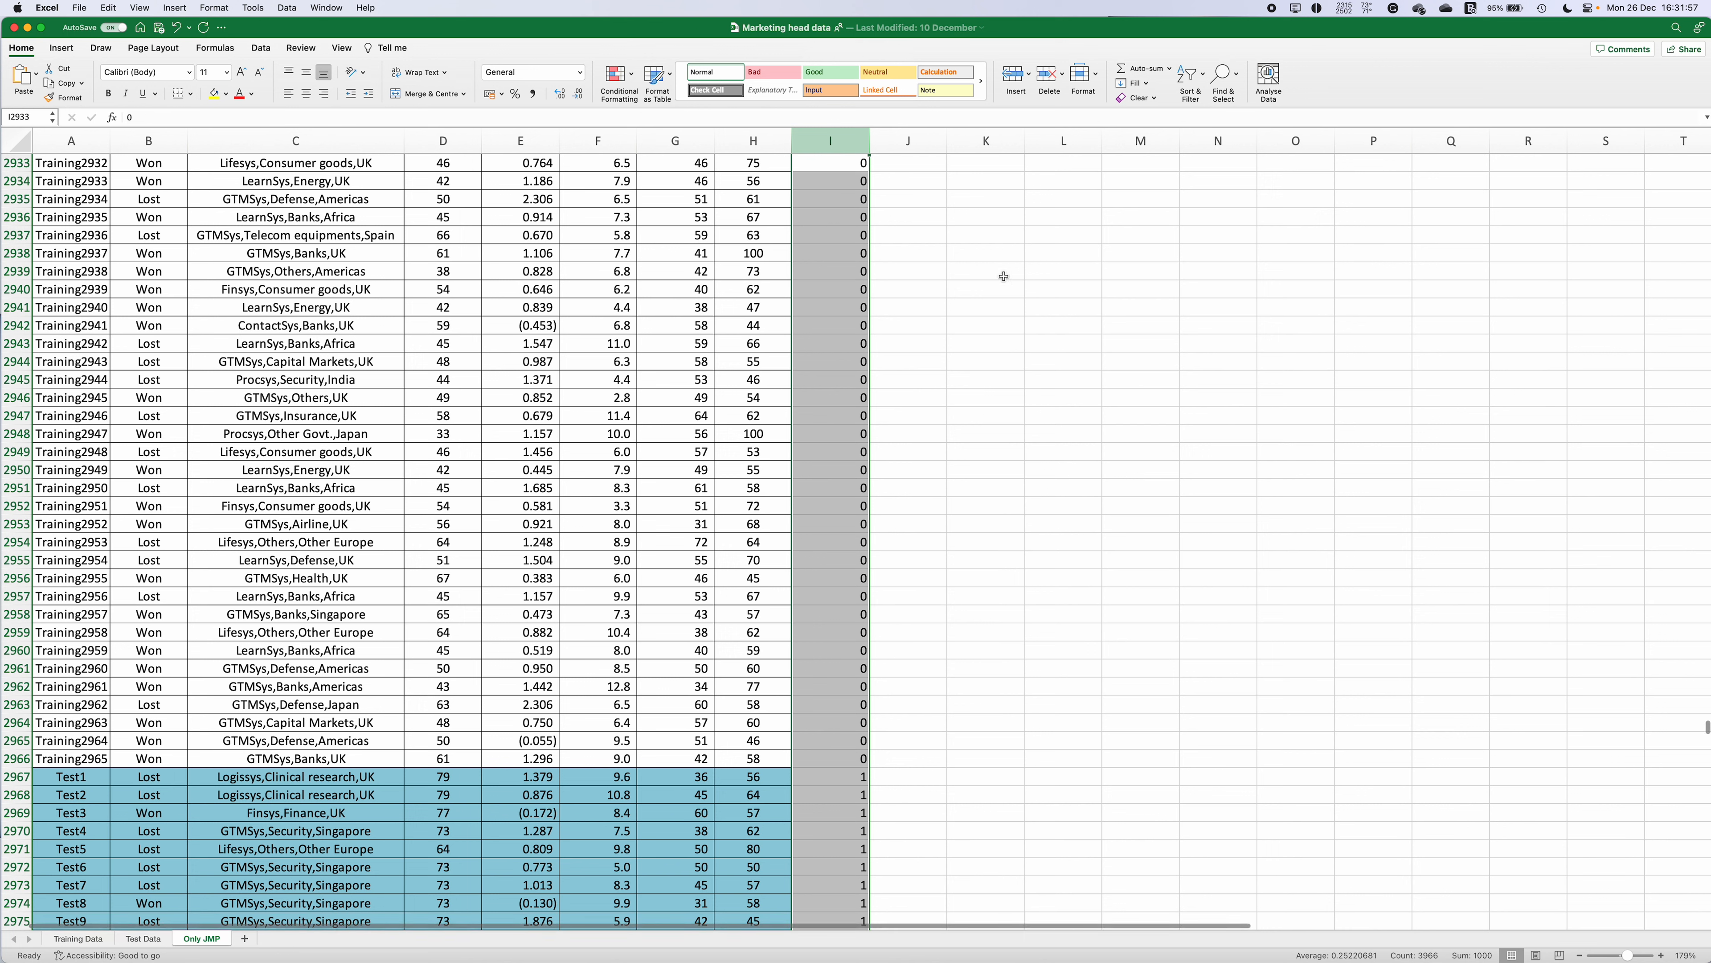
pyautogui.click(55, 778)
pyautogui.scroll(-20, 82, 790)
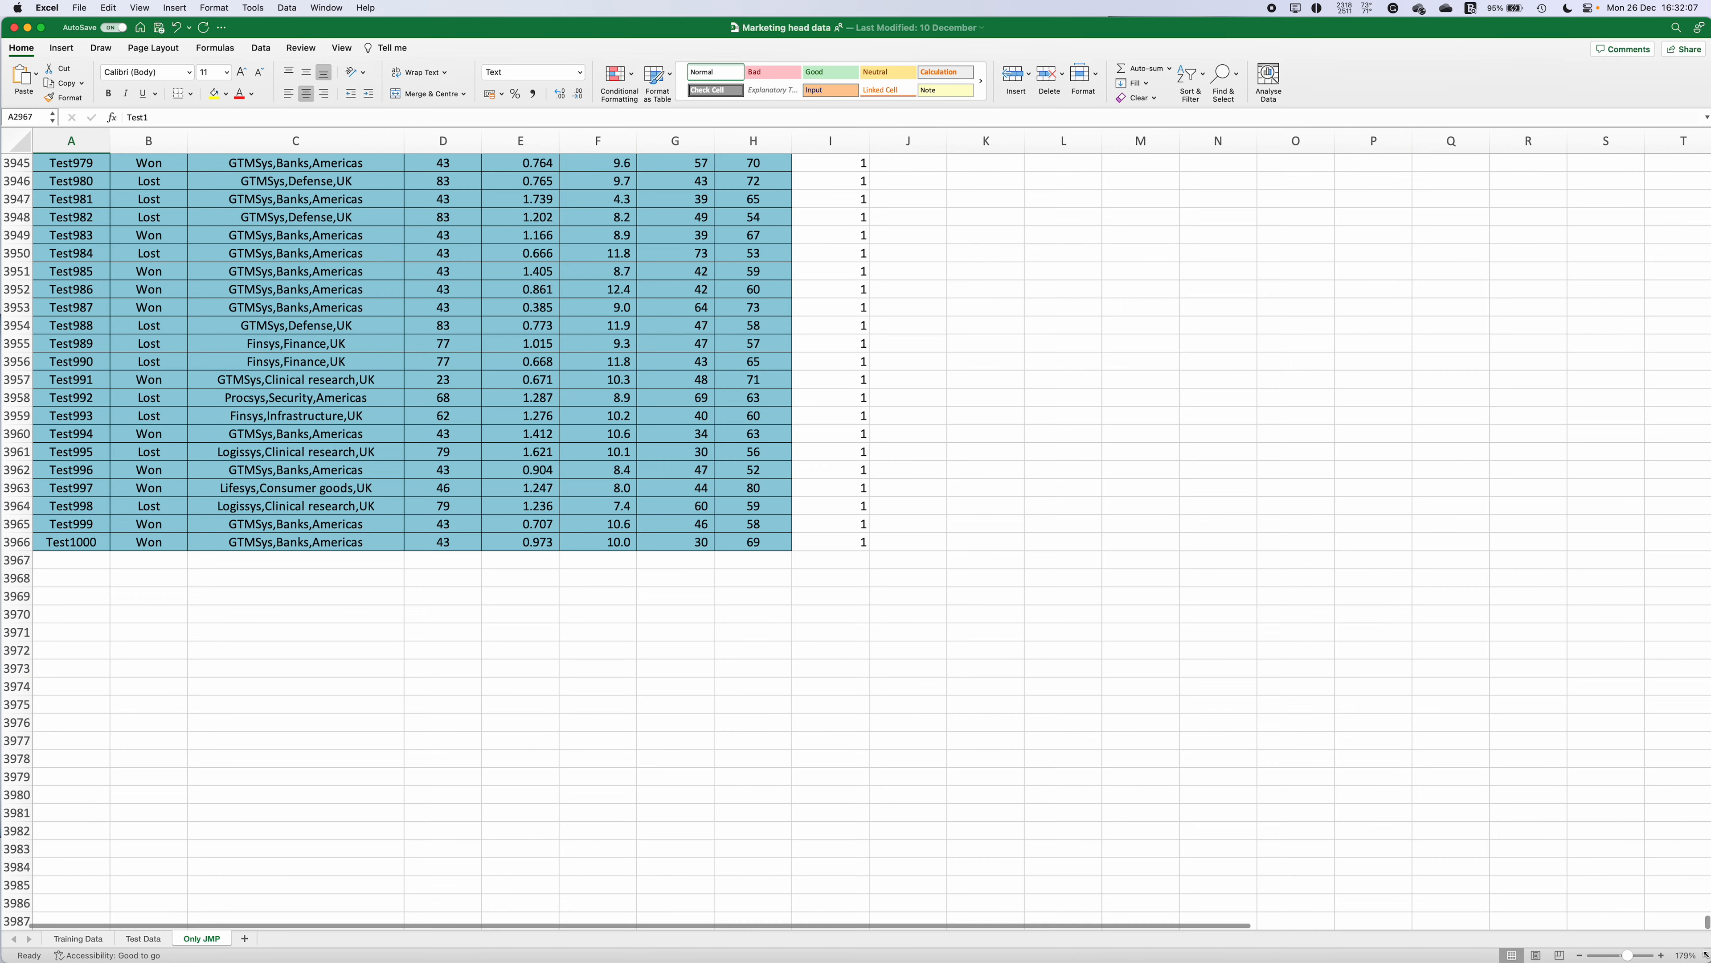
pyautogui.moveTo(1707, 923); pyautogui.dragTo(1705, 117)
pyautogui.click(66, 221)
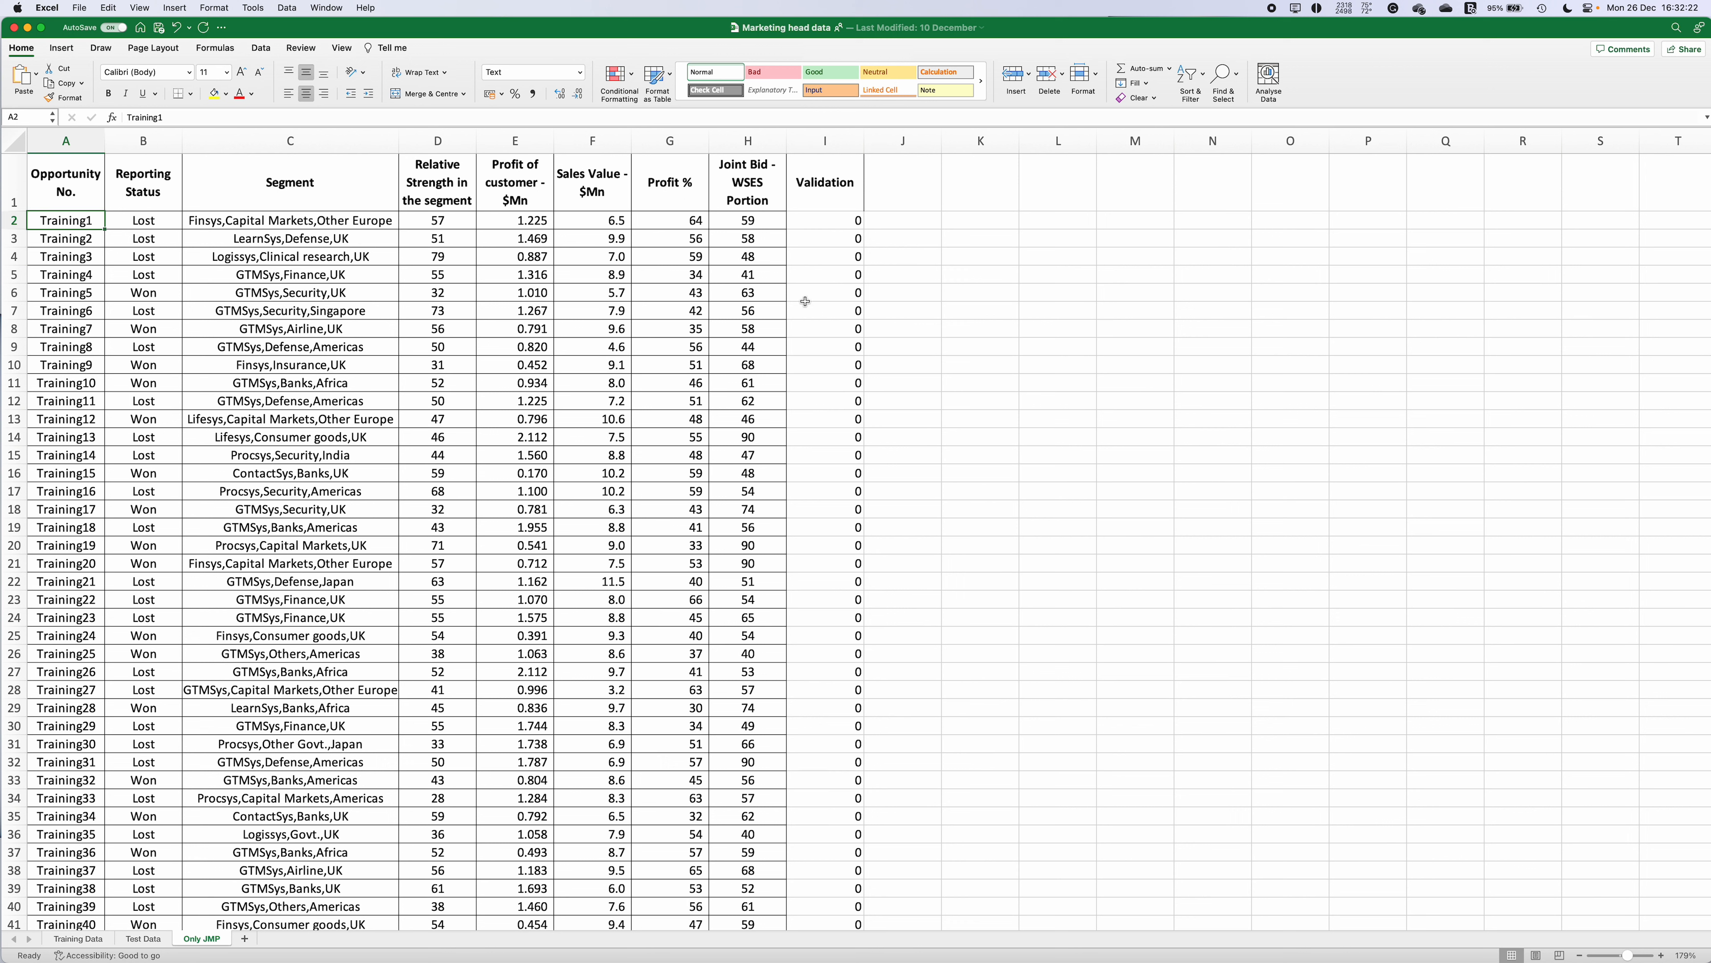
# Examine how the Validation column codes the training rows compared with the test rows
pyautogui.click(833, 194)
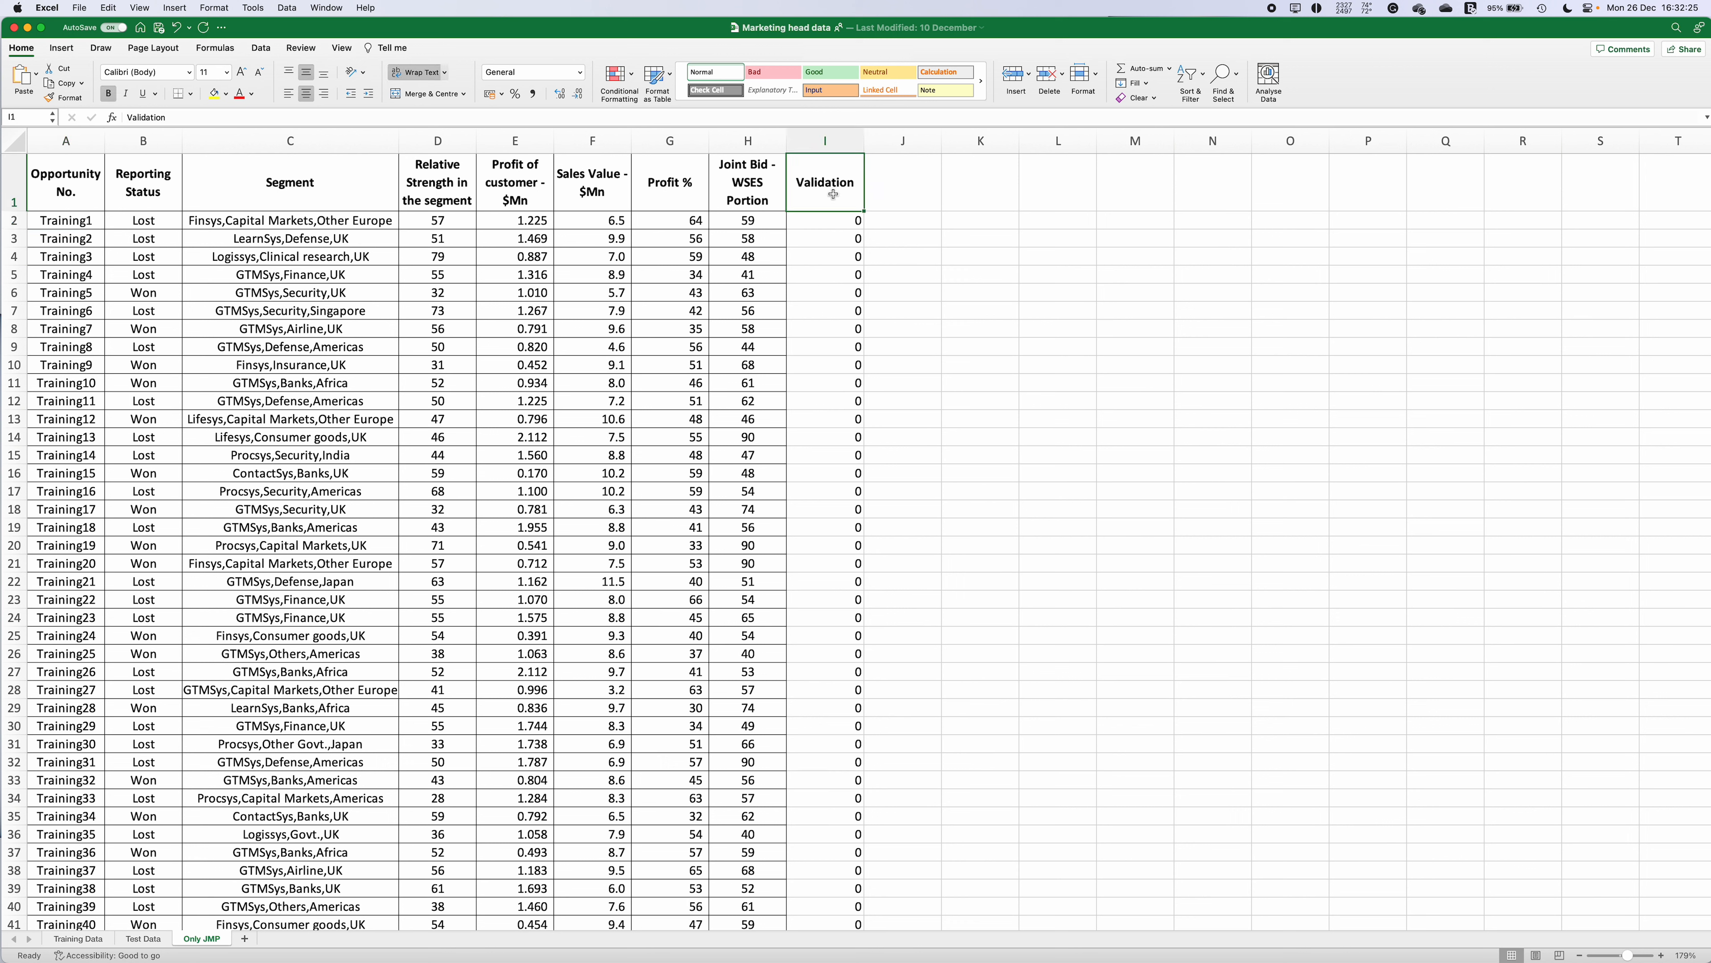
pyautogui.click(825, 150)
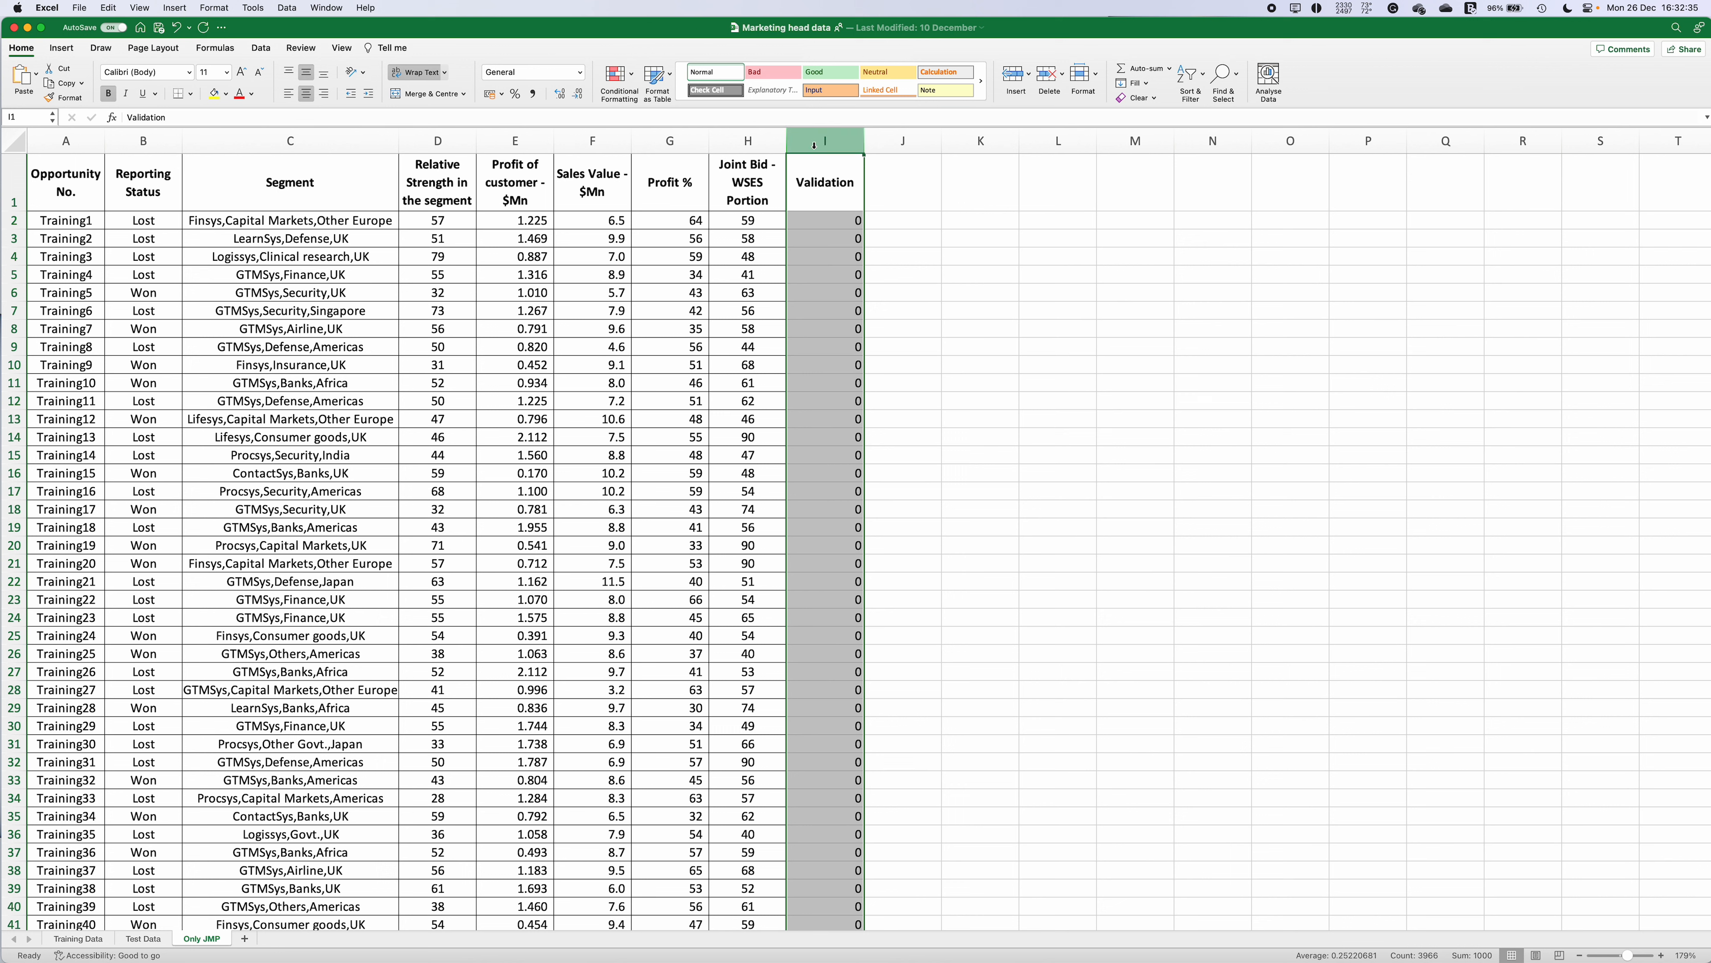
pyautogui.click(825, 221)
pyautogui.scroll(-20, 825, 472)
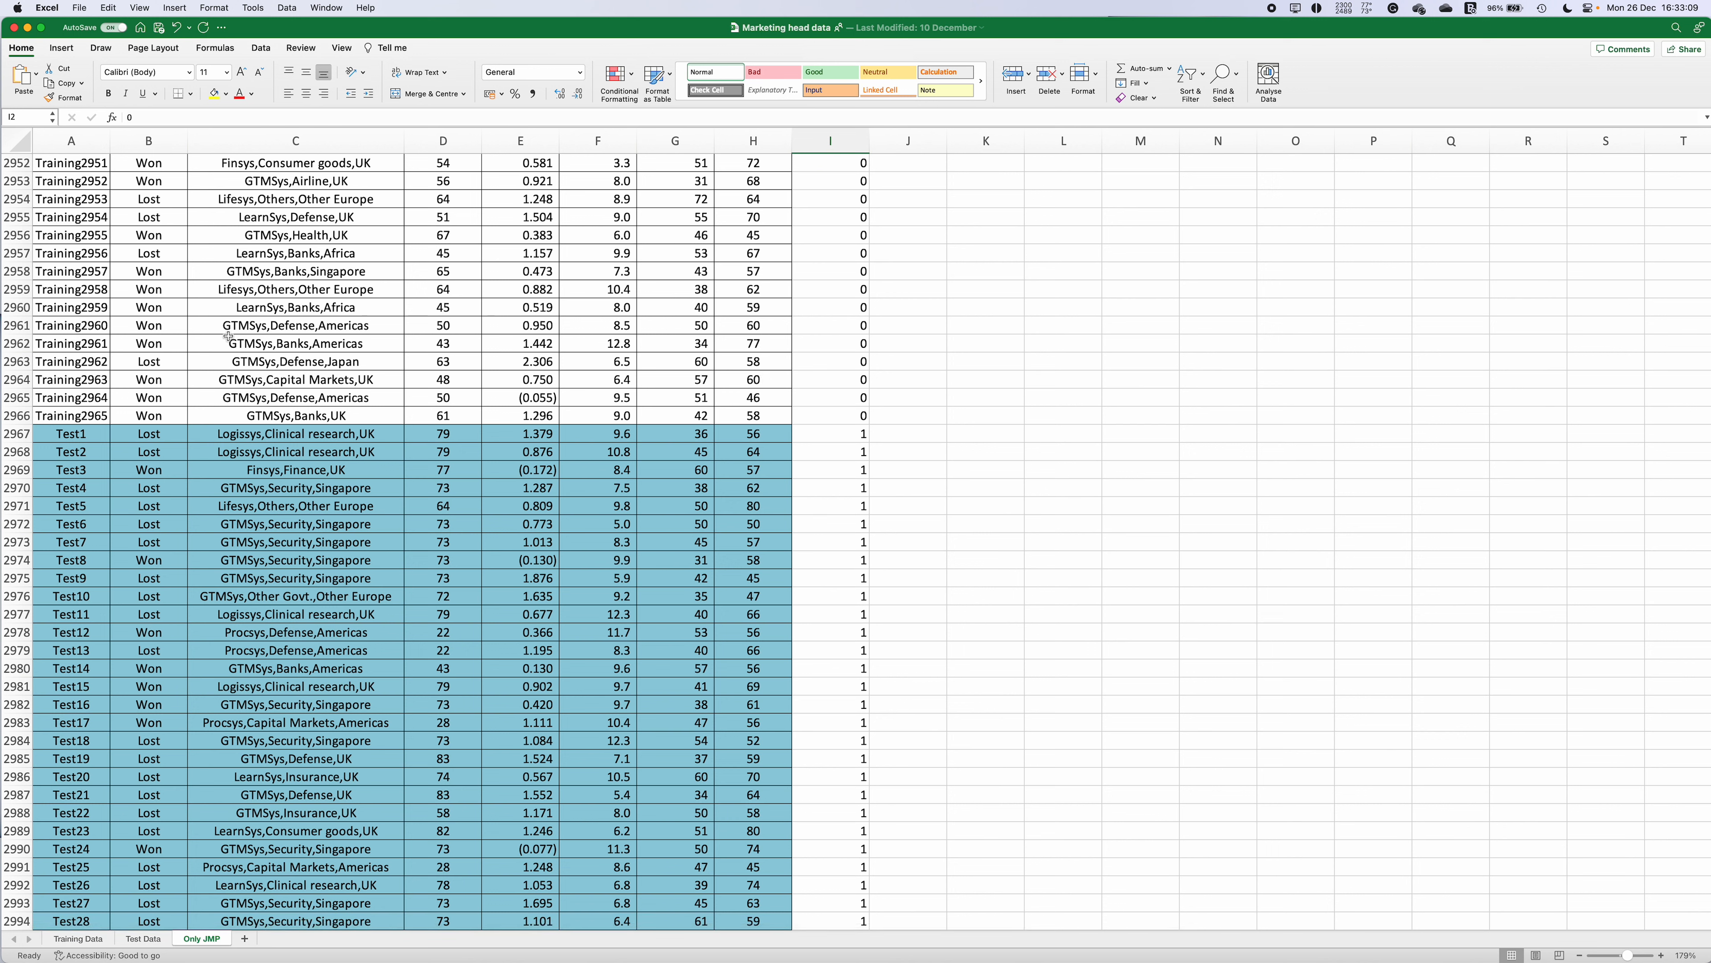
pyautogui.click(74, 438)
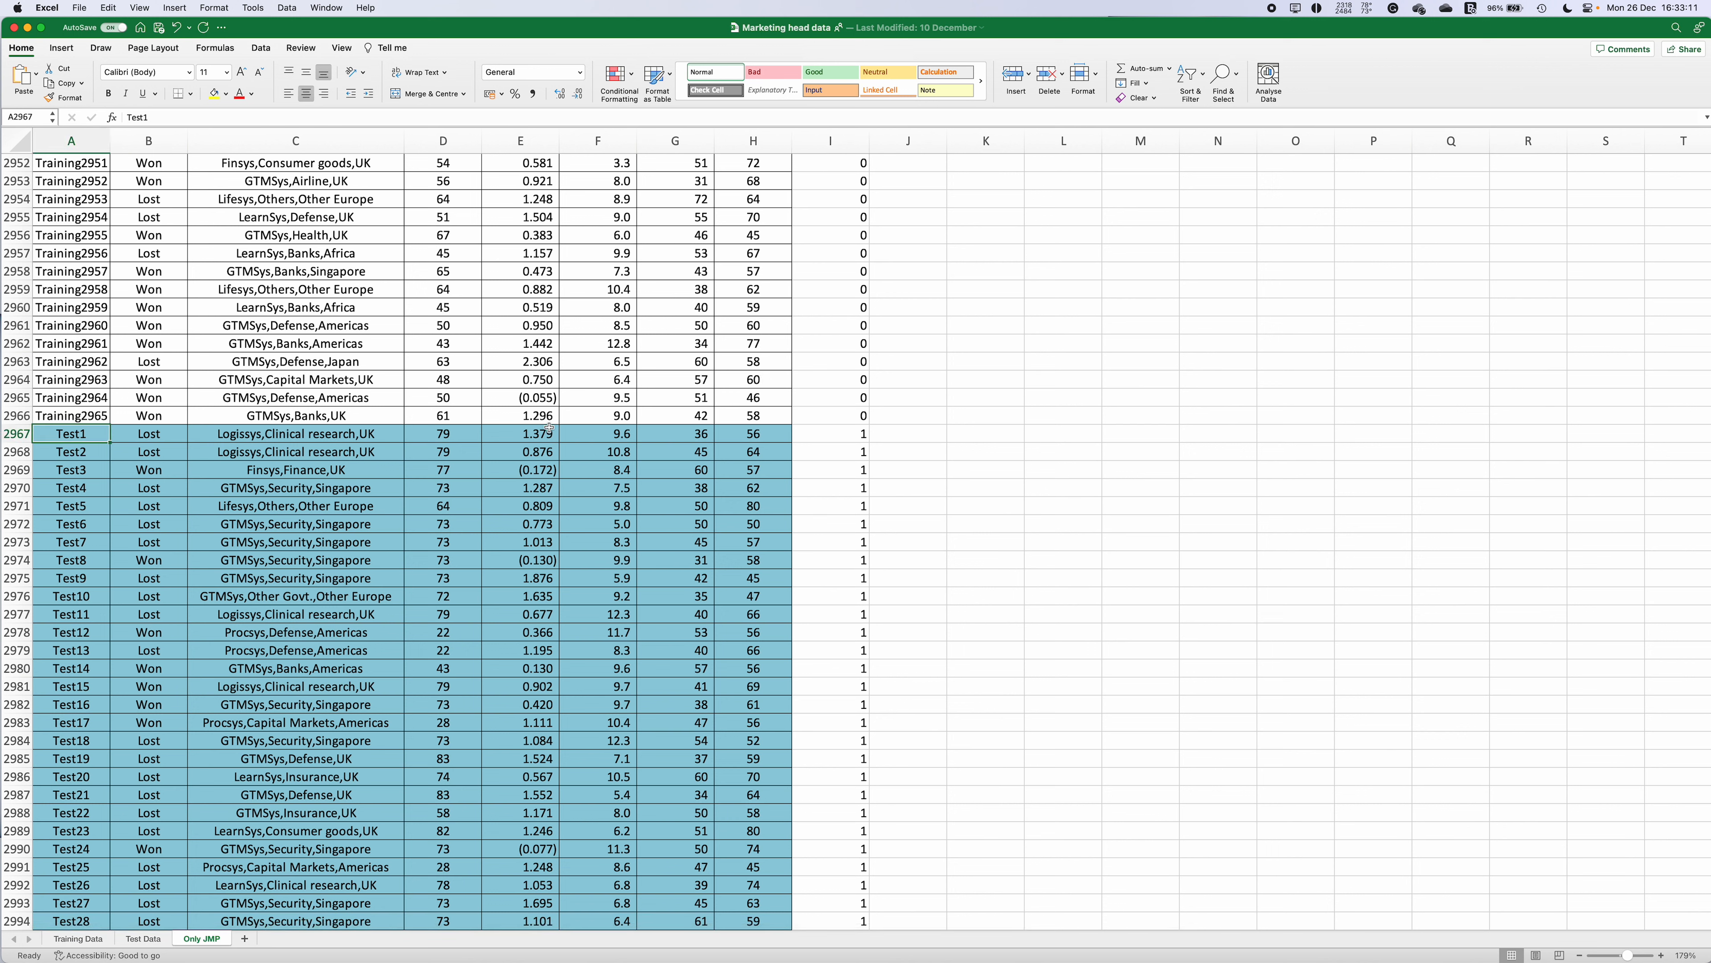
pyautogui.click(830, 434)
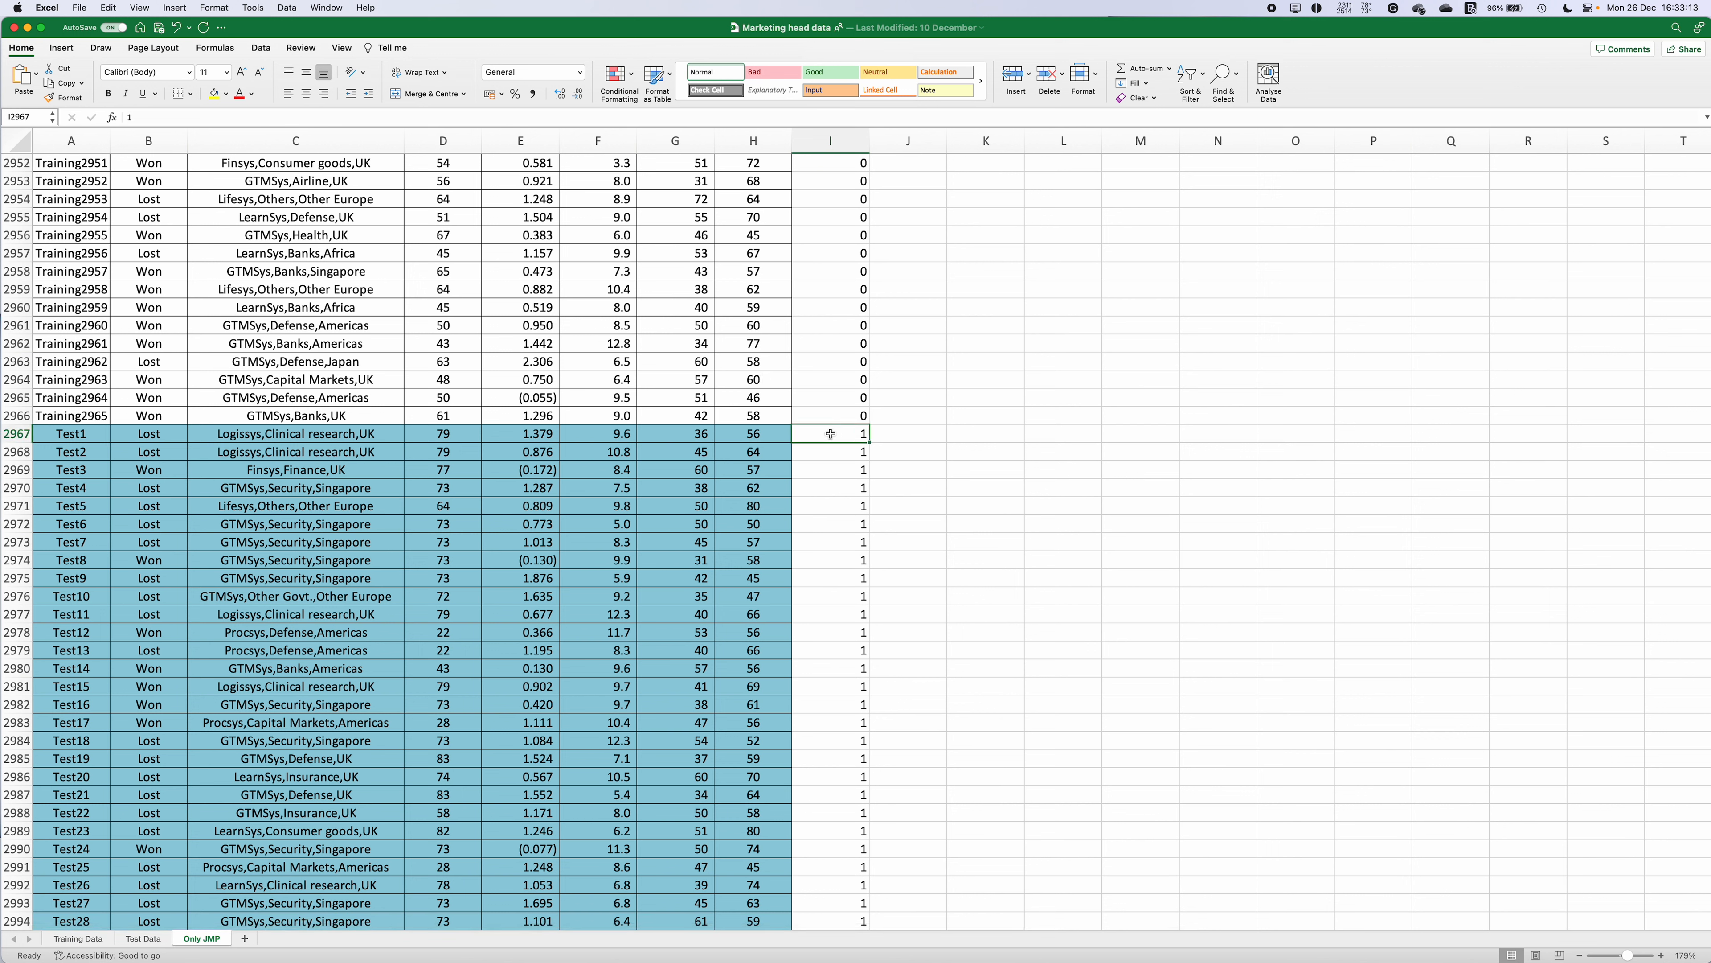
pyautogui.click(47, 439)
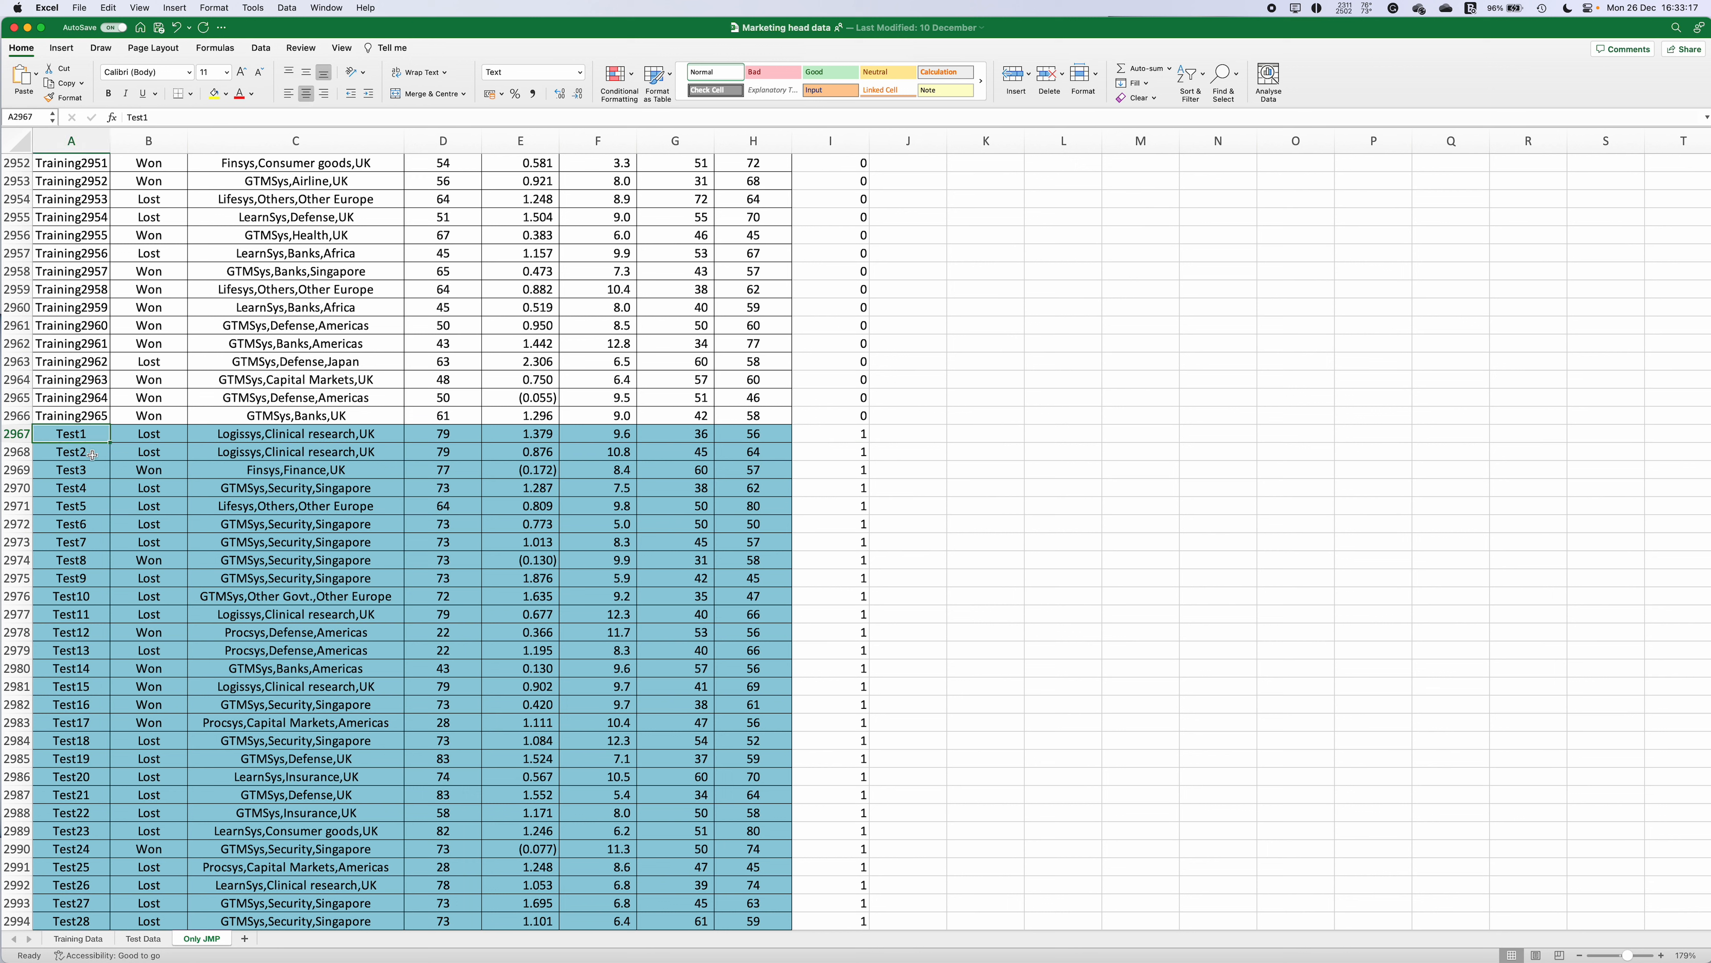
# Enter 2 as the Validation code for Test1 through Test5 in cells I2967 to I2971
pyautogui.click(828, 442)
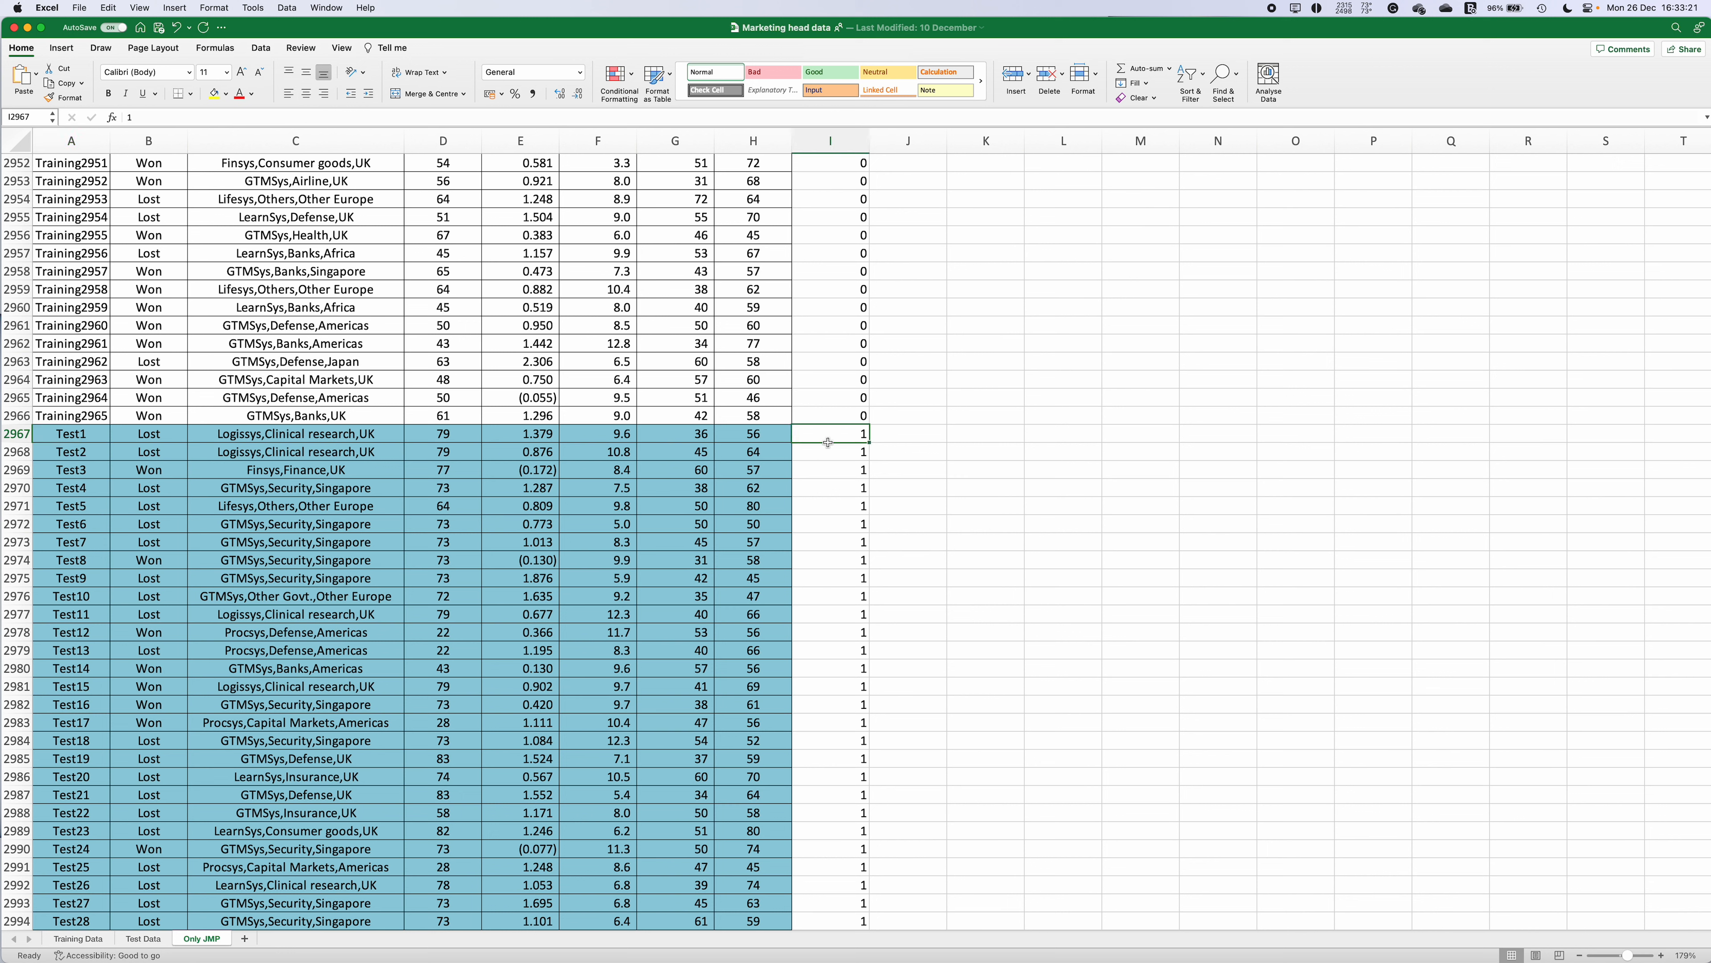
pyautogui.write('2 2 2 2 2')
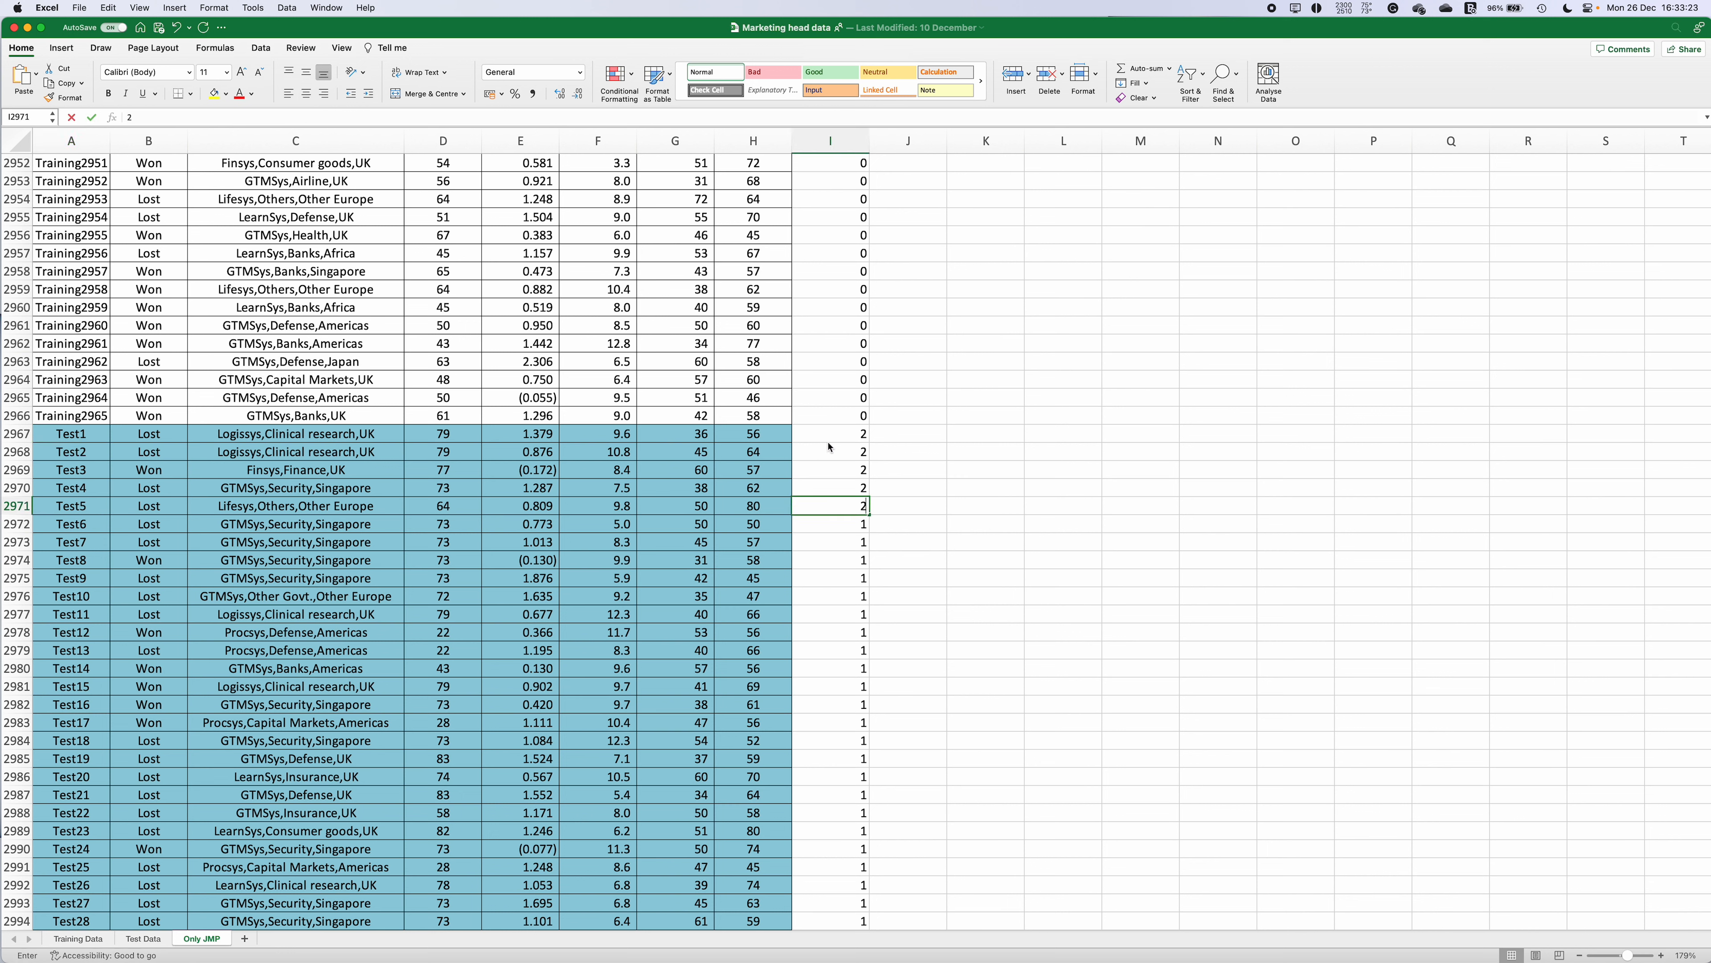
pyautogui.press('Return')
pyautogui.press('Down')
pyautogui.press('Down')
# Set the Validation code for Test1 through Test5 back to 1
pyautogui.press('Up')
pyautogui.press('Up')
pyautogui.press('Up')
pyautogui.press('Up')
pyautogui.press('Up')
pyautogui.press('Up')
pyautogui.press('Up')
pyautogui.write('1 1 1 1 ')
pyautogui.write('1')
pyautogui.press('Return')
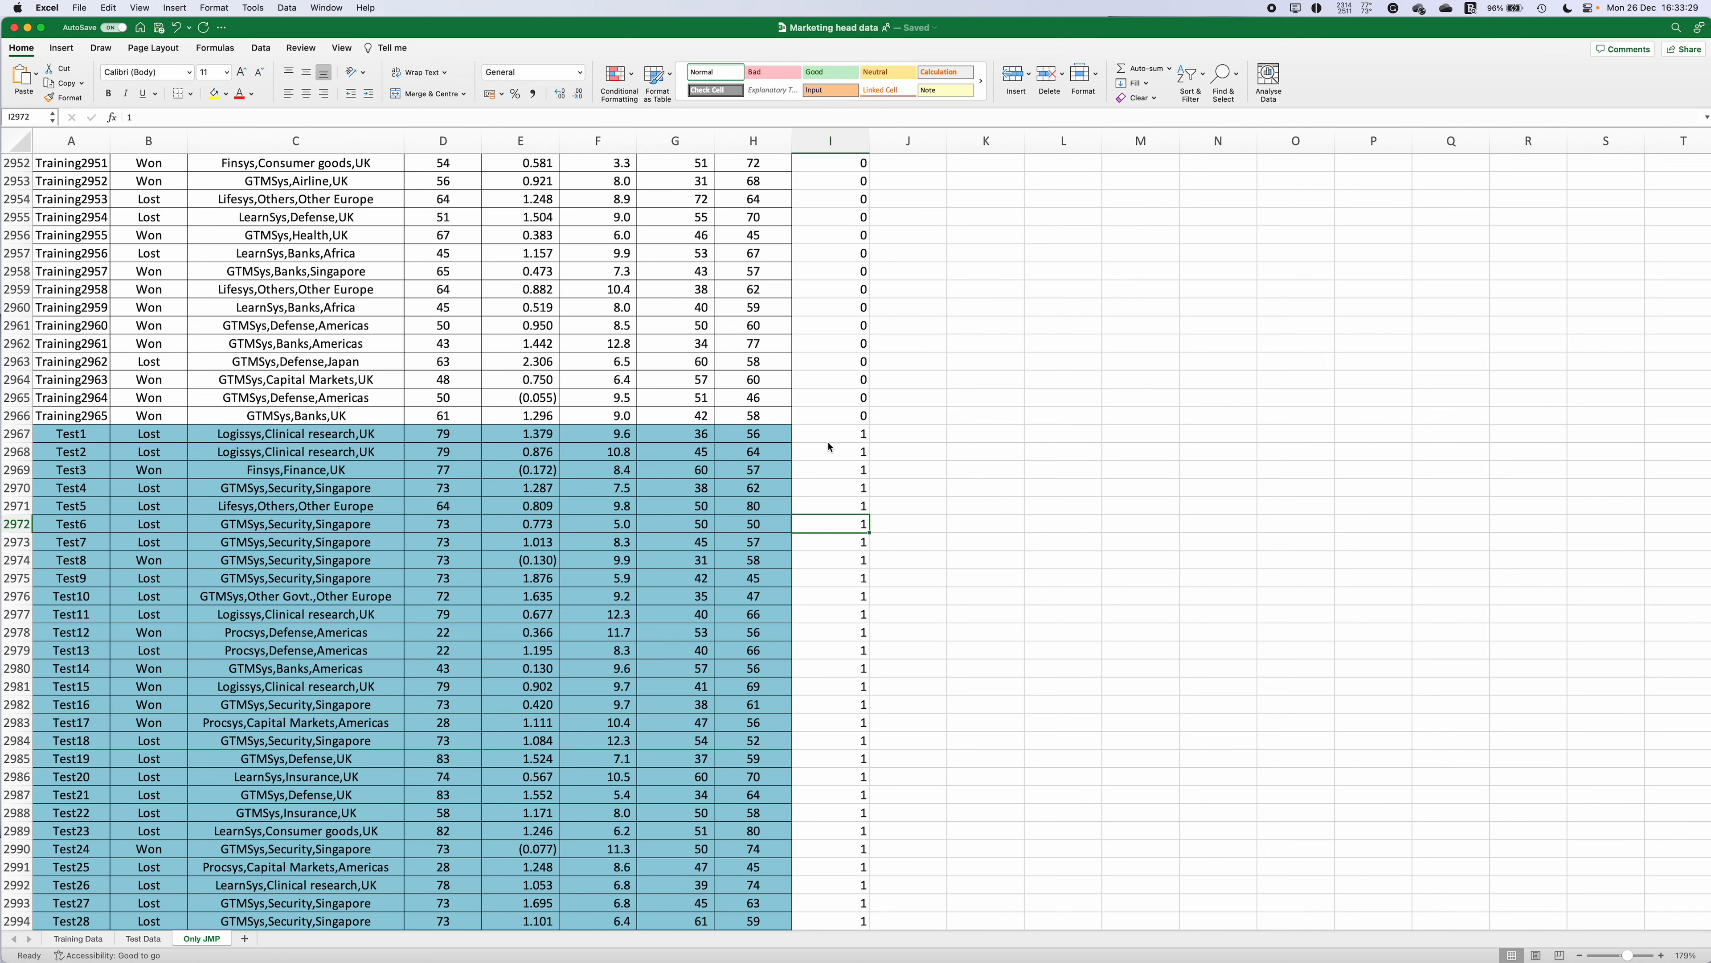
# Switch to JMP and maximize the Only JMP data table window
pyautogui.click(836, 435)
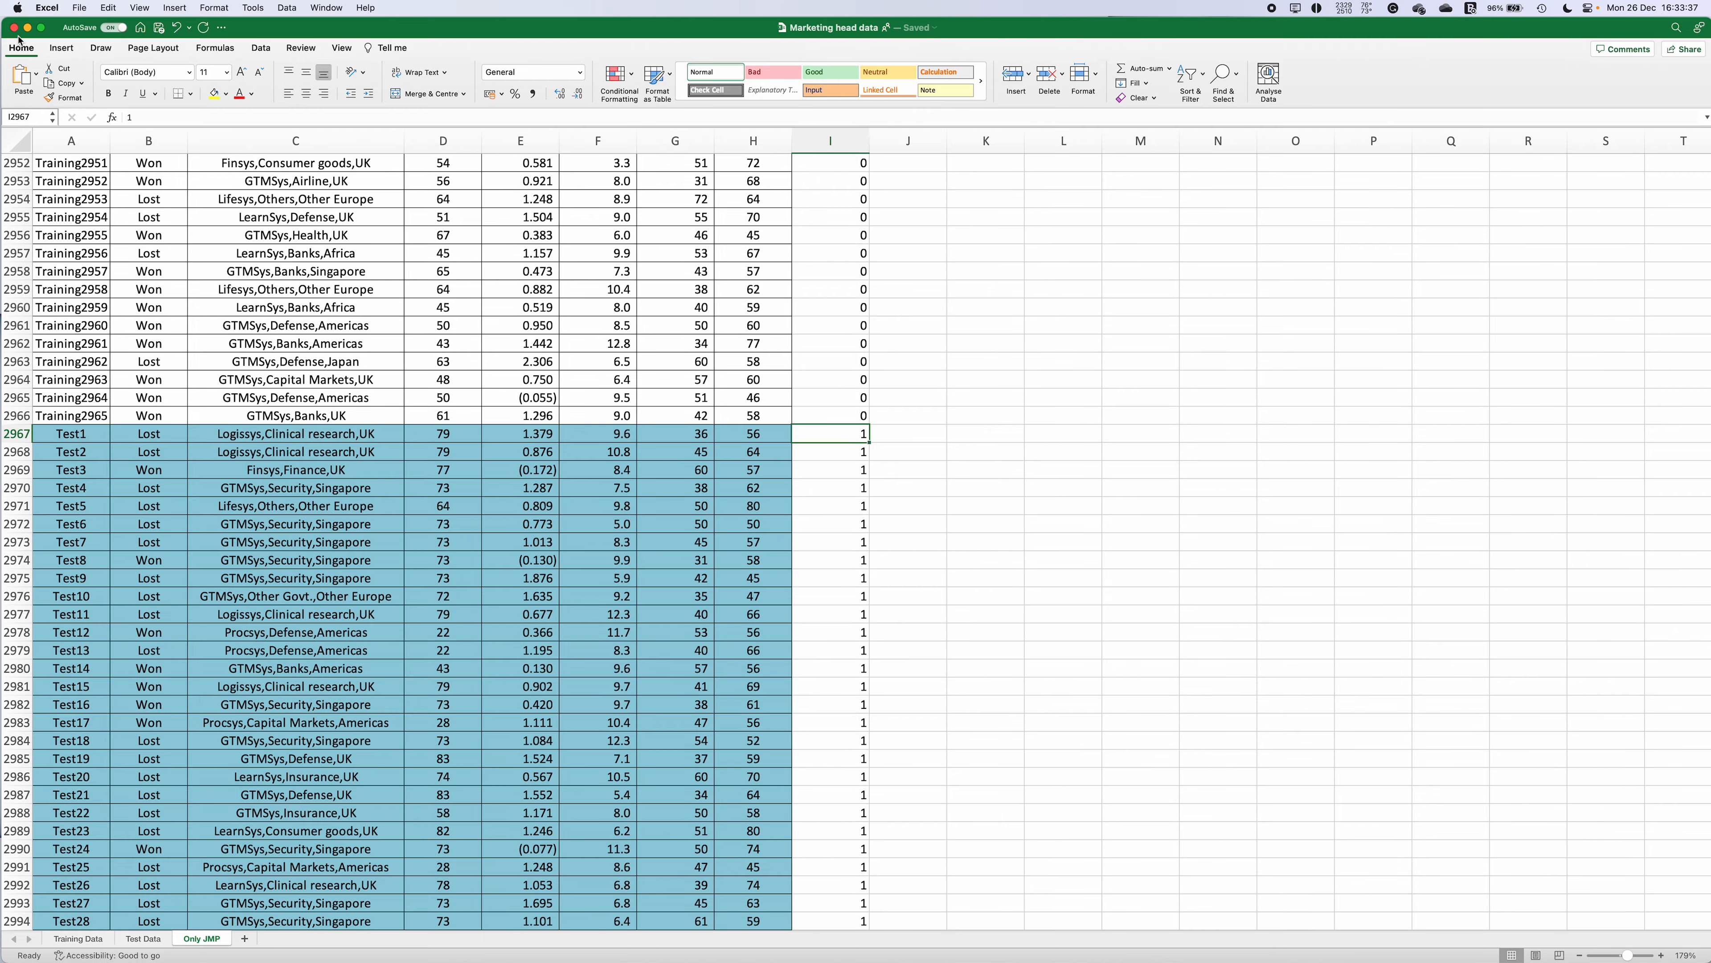
pyautogui.hotkey('ctrl', 'Up')
pyautogui.click(449, 303)
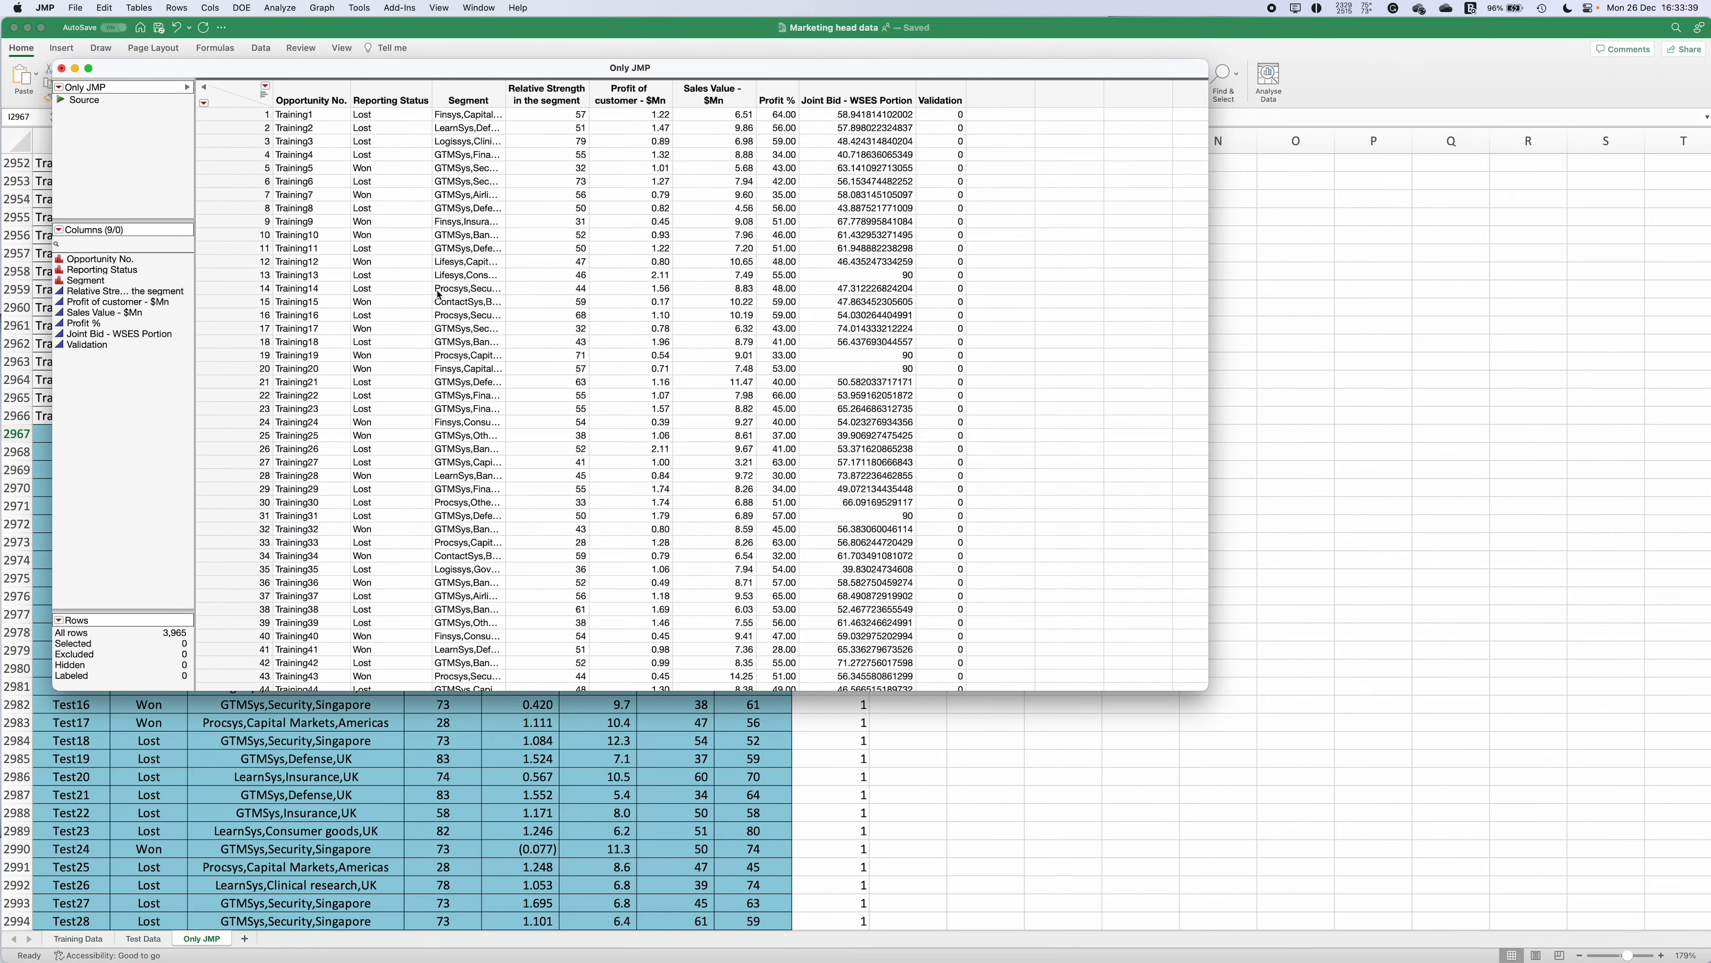
pyautogui.doubleClick(705, 68)
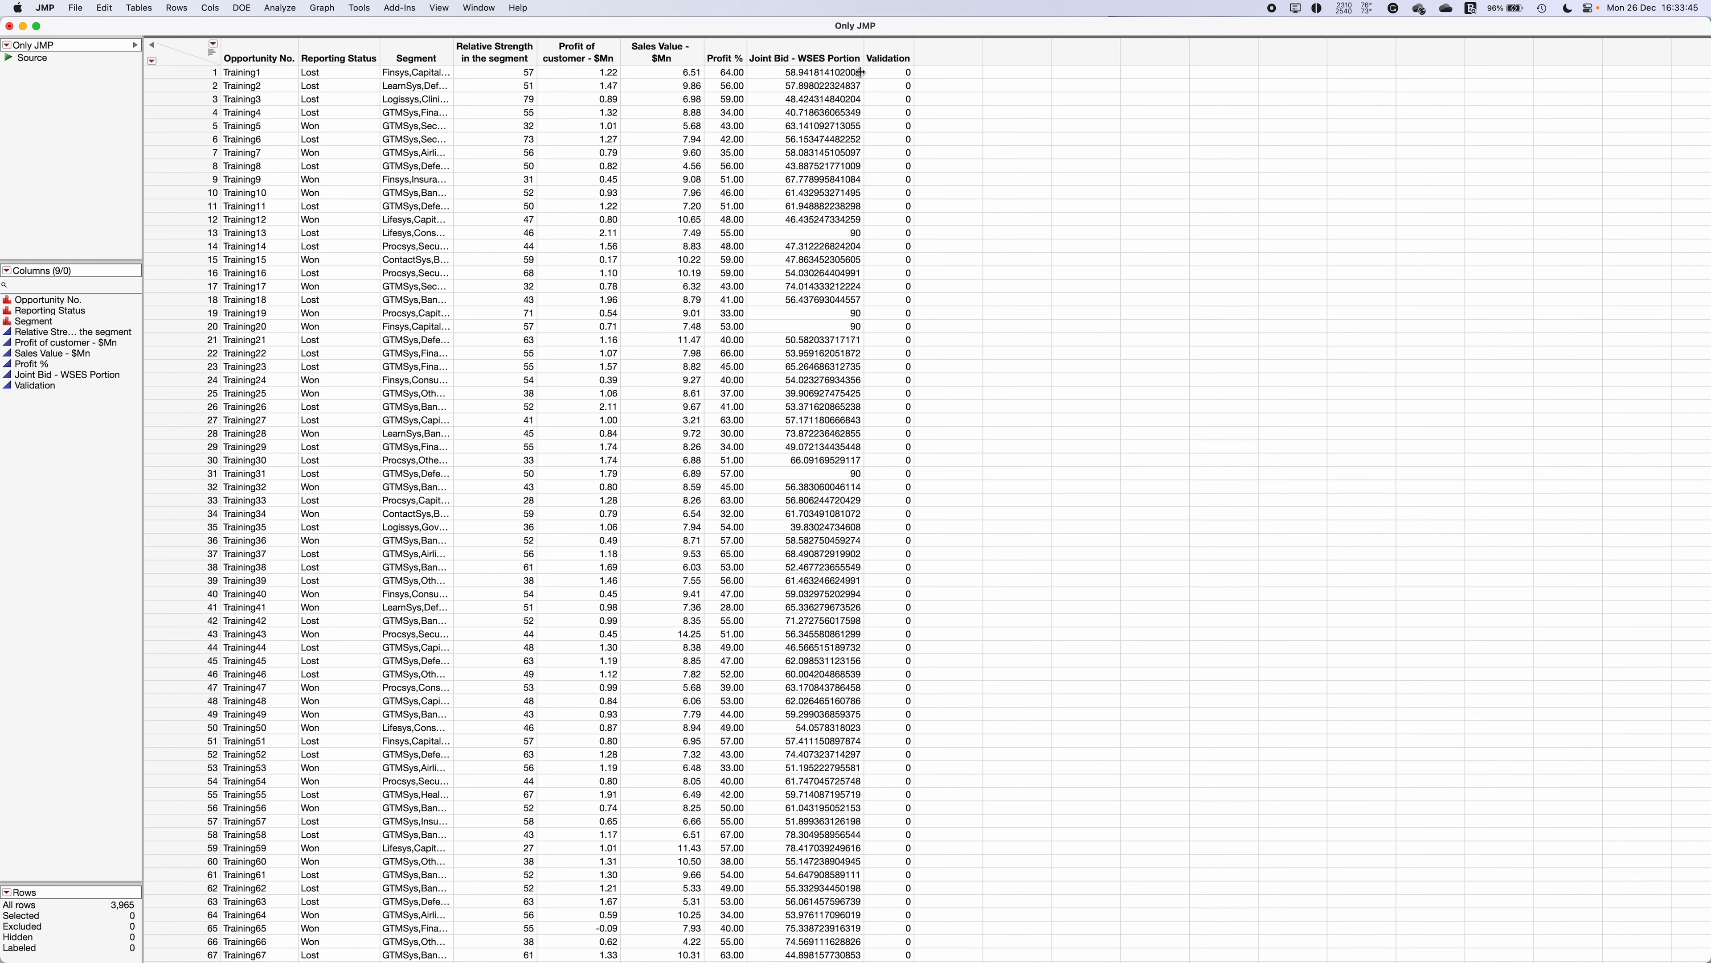
# Add the Value Labels property to the Validation column in its column settings
pyautogui.click(897, 58)
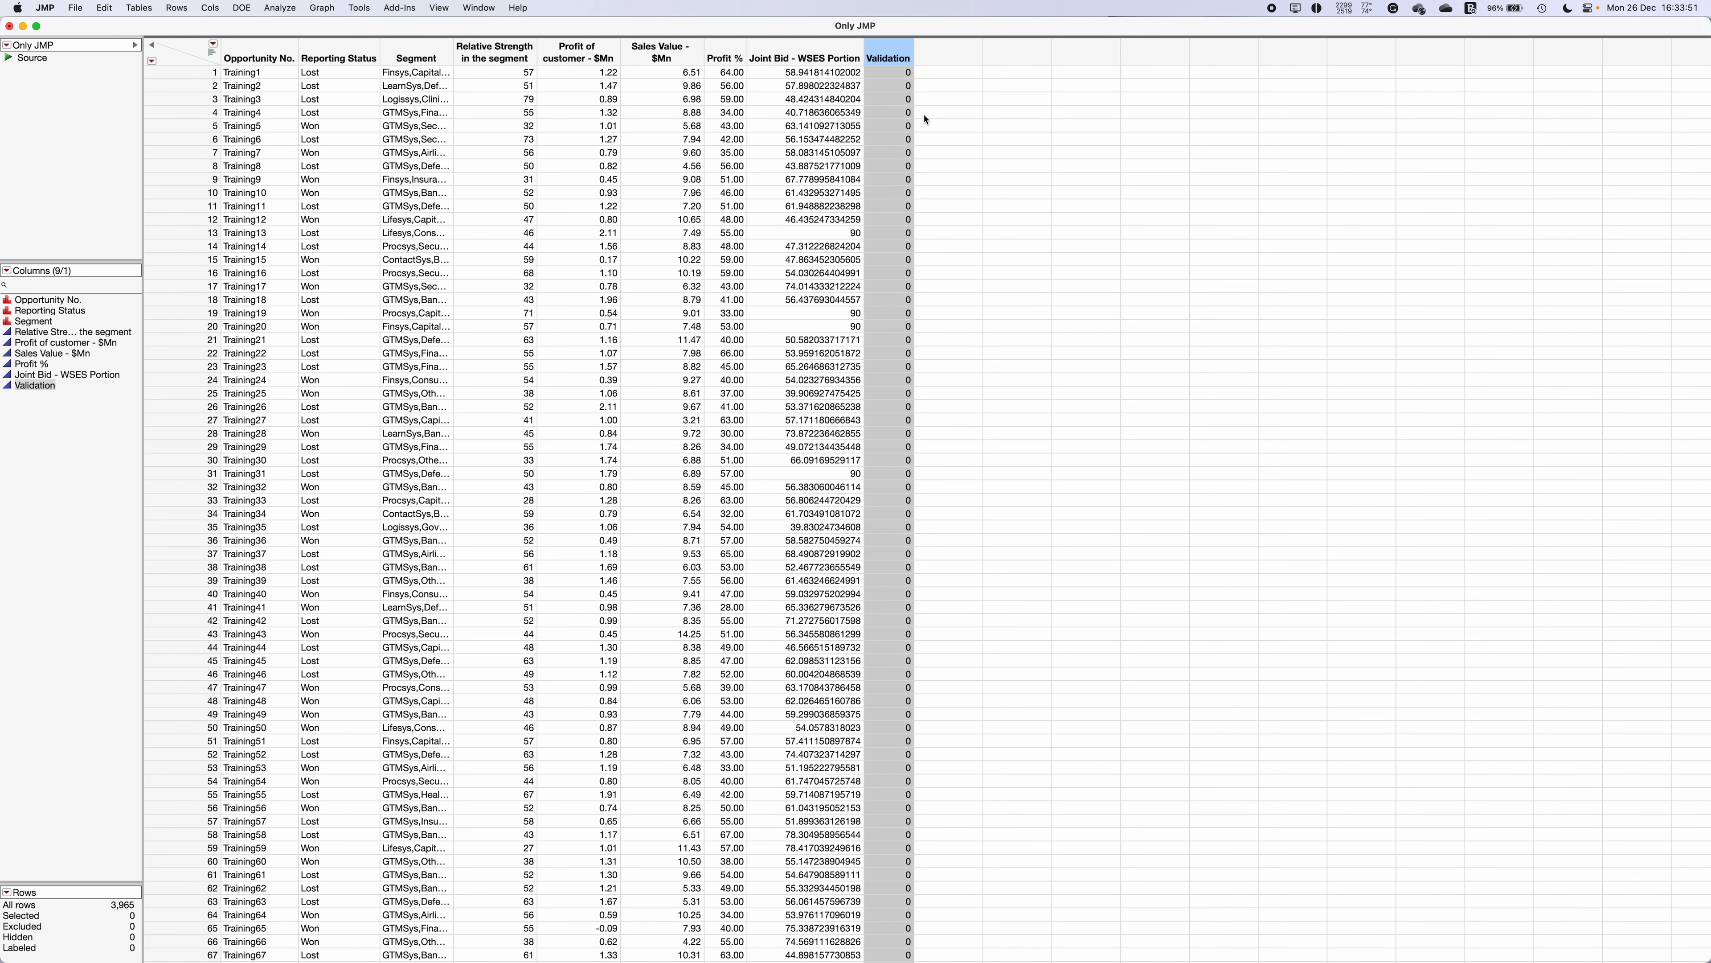
pyautogui.doubleClick(893, 57)
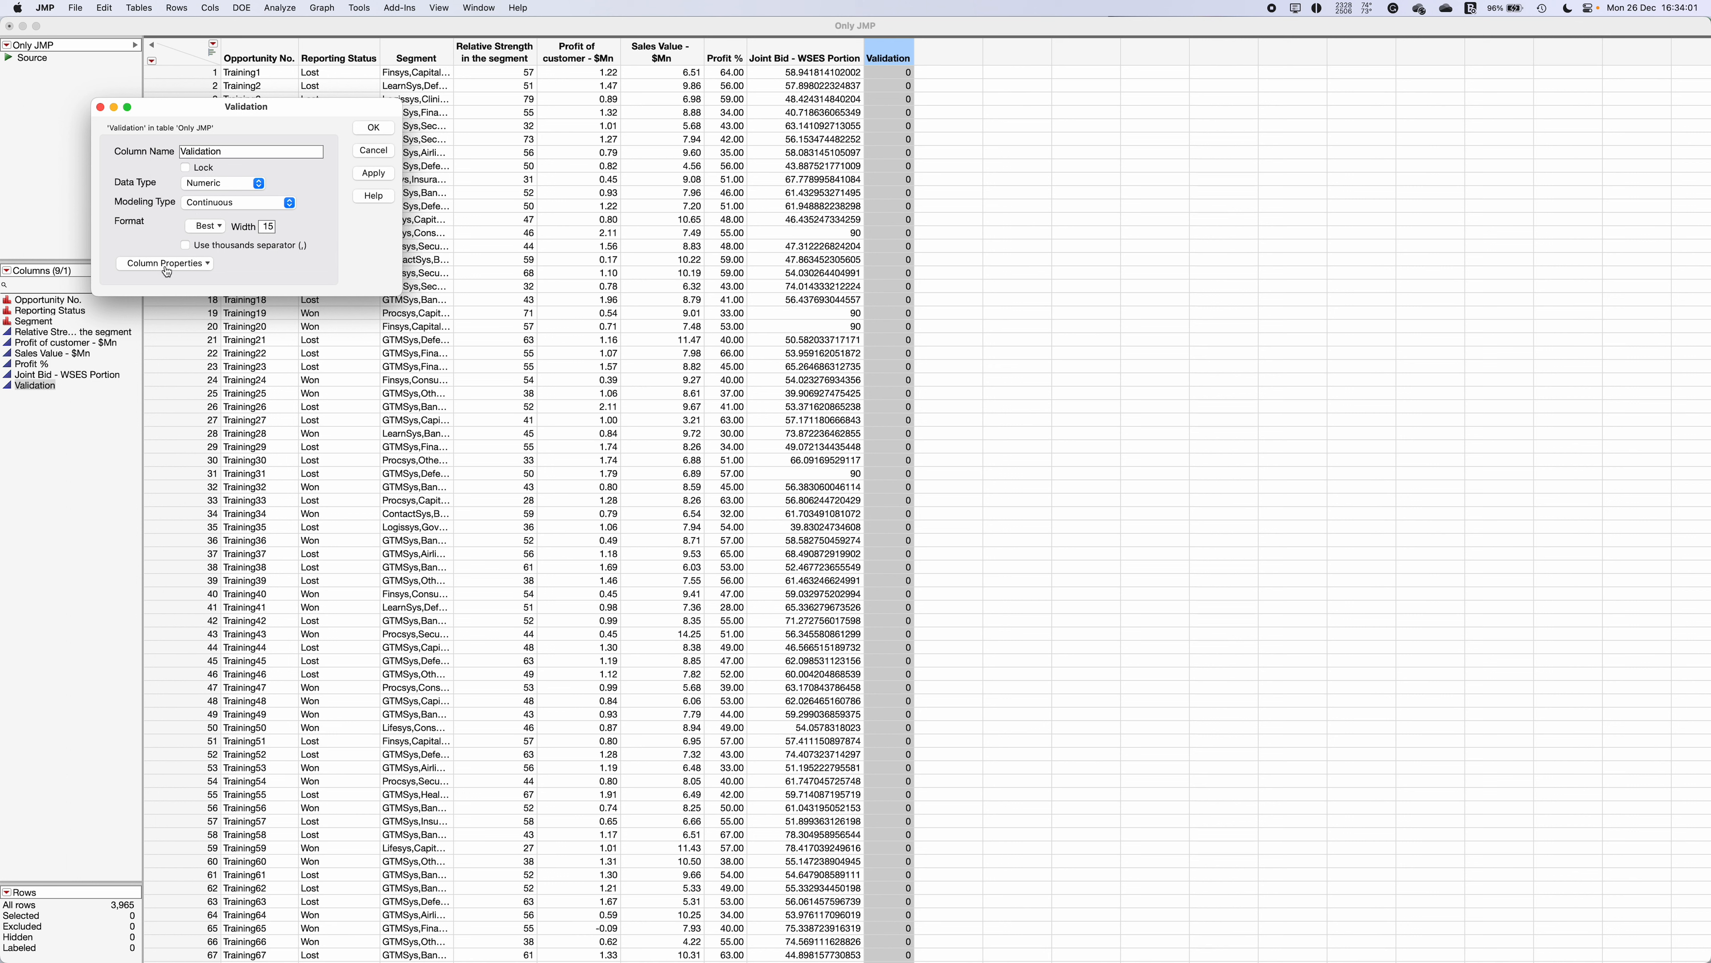
pyautogui.click(194, 266)
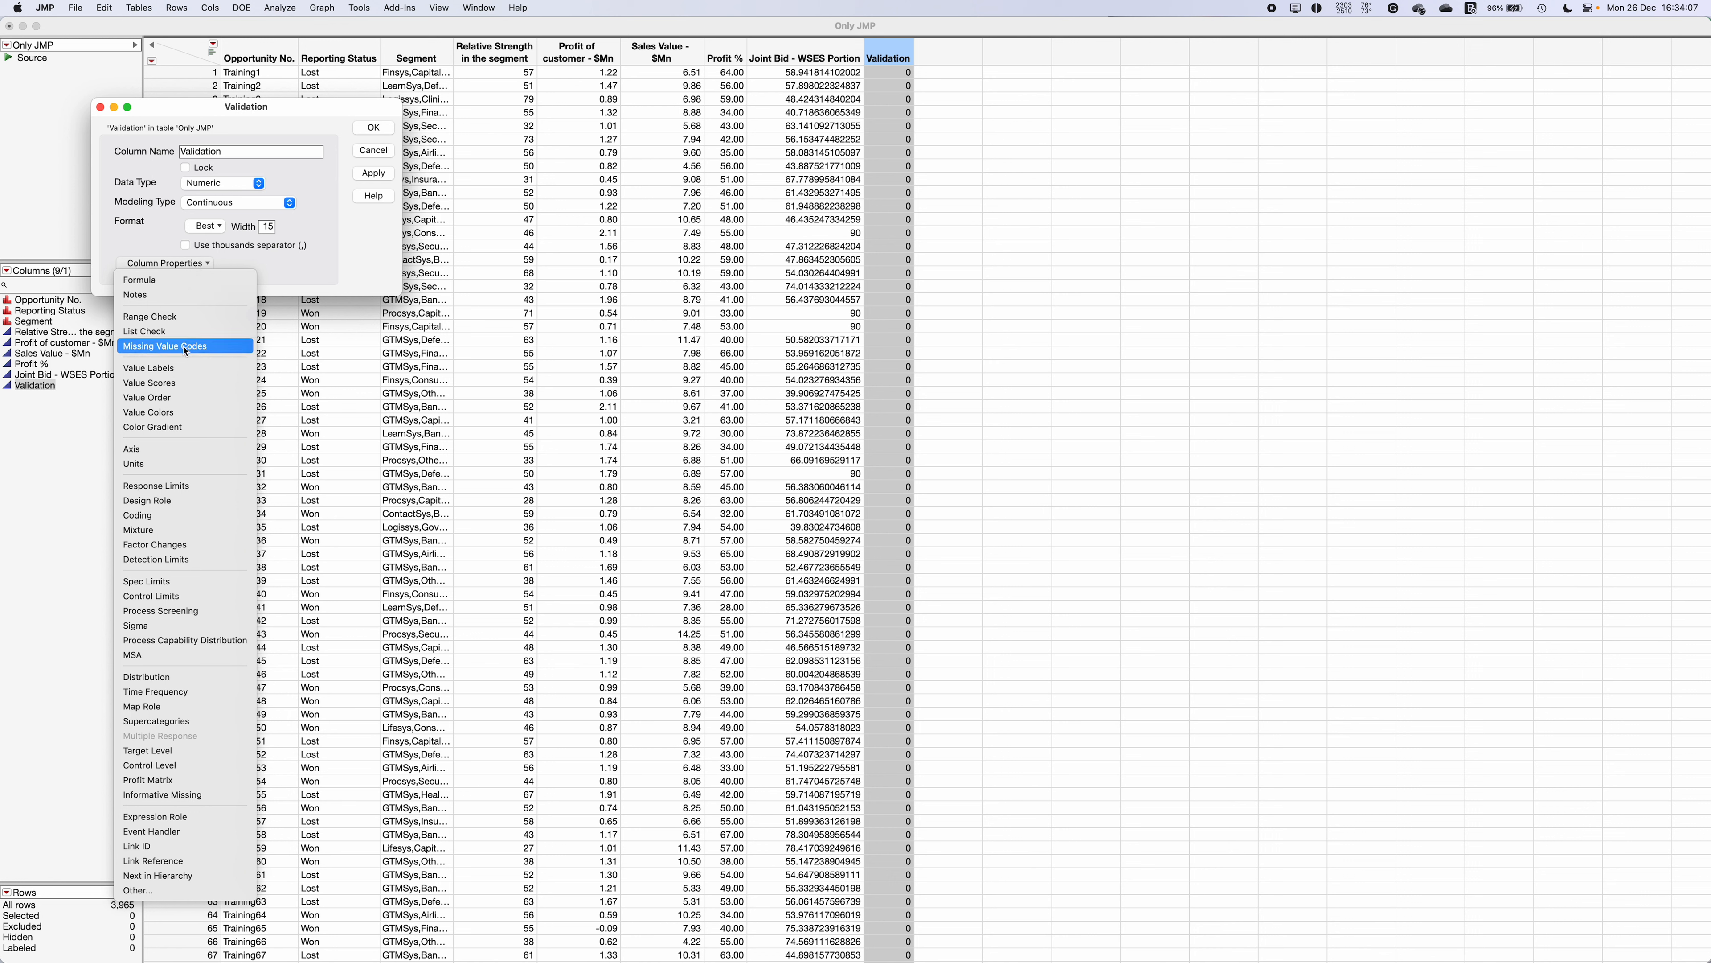
pyautogui.click(177, 369)
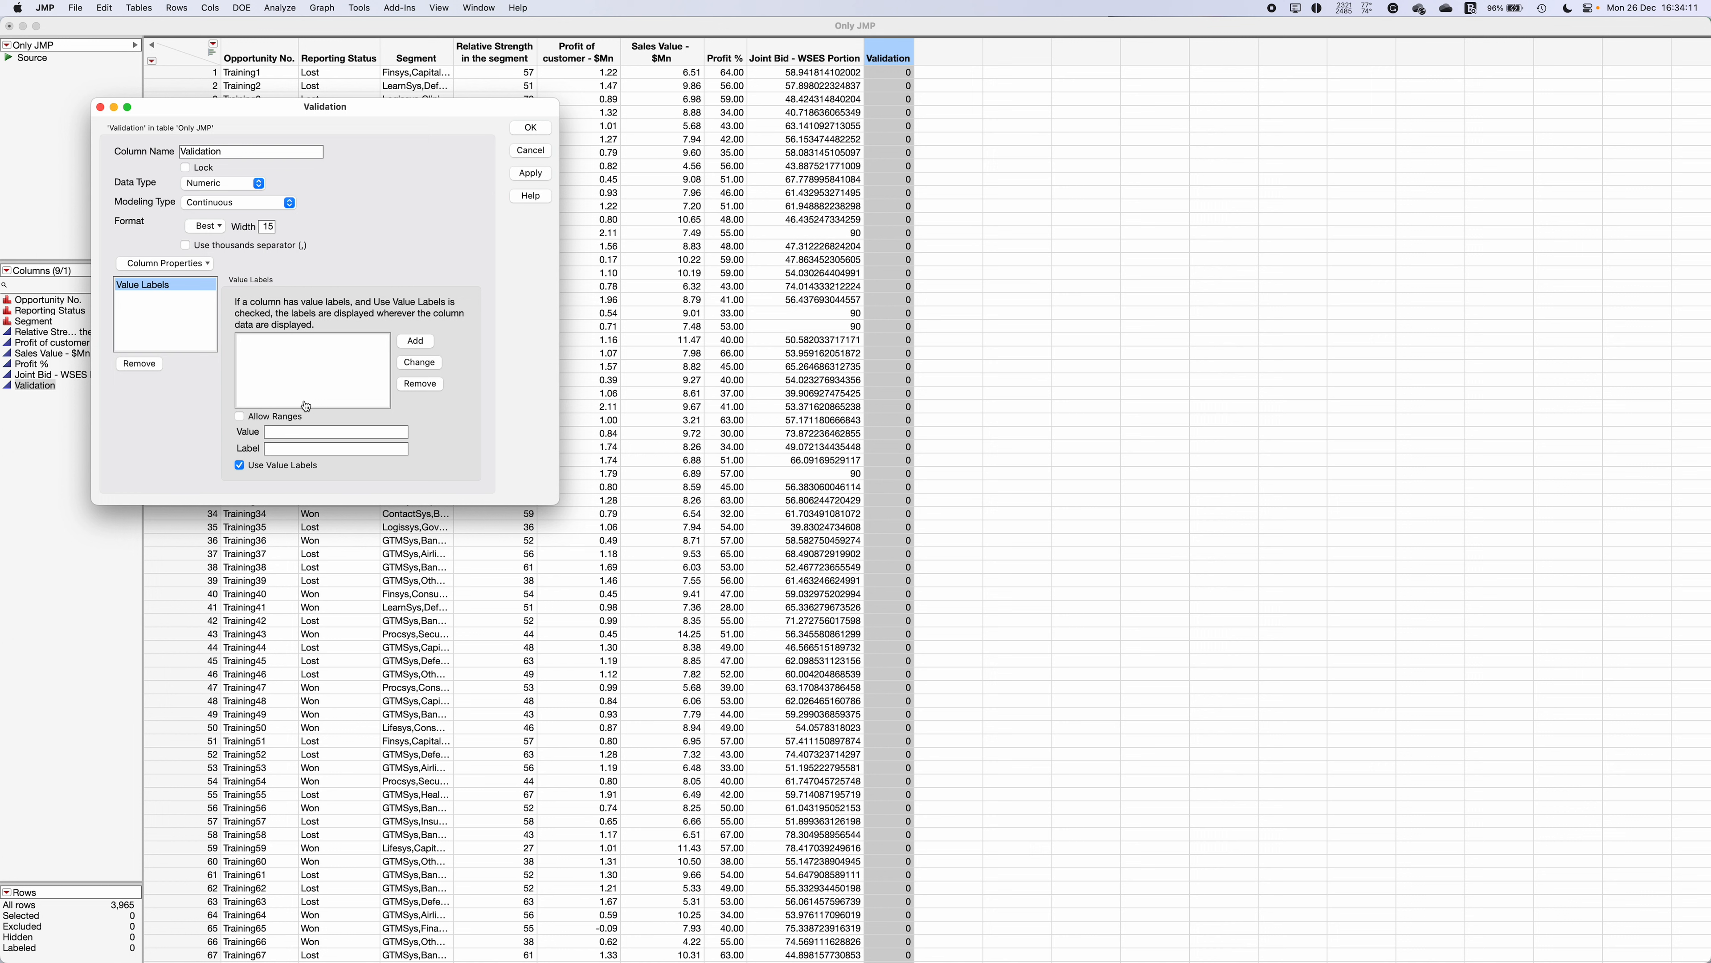
# Define the Validation column's value labels as 0 = Train and 1 = Validation
pyautogui.click(303, 430)
pyautogui.press('Tab')
pyautogui.write('Train')
pyautogui.click(415, 341)
pyautogui.click(301, 433)
pyautogui.write('1')
pyautogui.click(293, 448)
pyautogui.write('Validation')
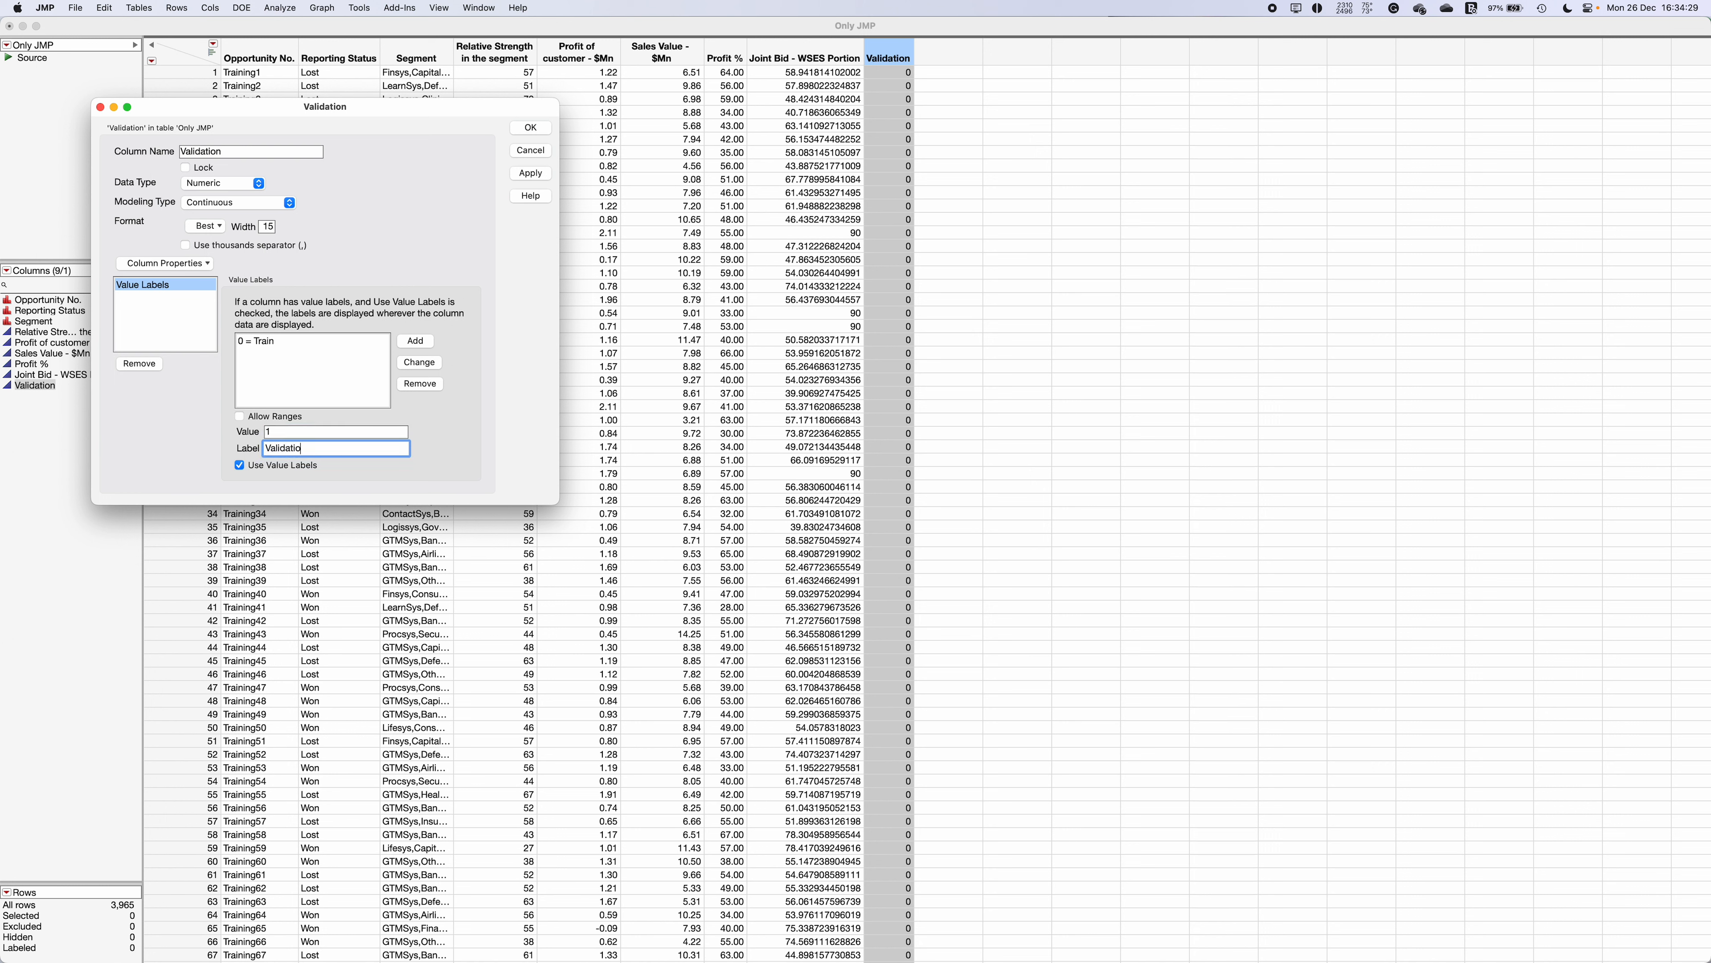
pyautogui.click(421, 345)
# Set the Validation column's modeling type to Nominal, apply the column settings, and check the labels down the table
pyautogui.click(203, 188)
pyautogui.click(203, 186)
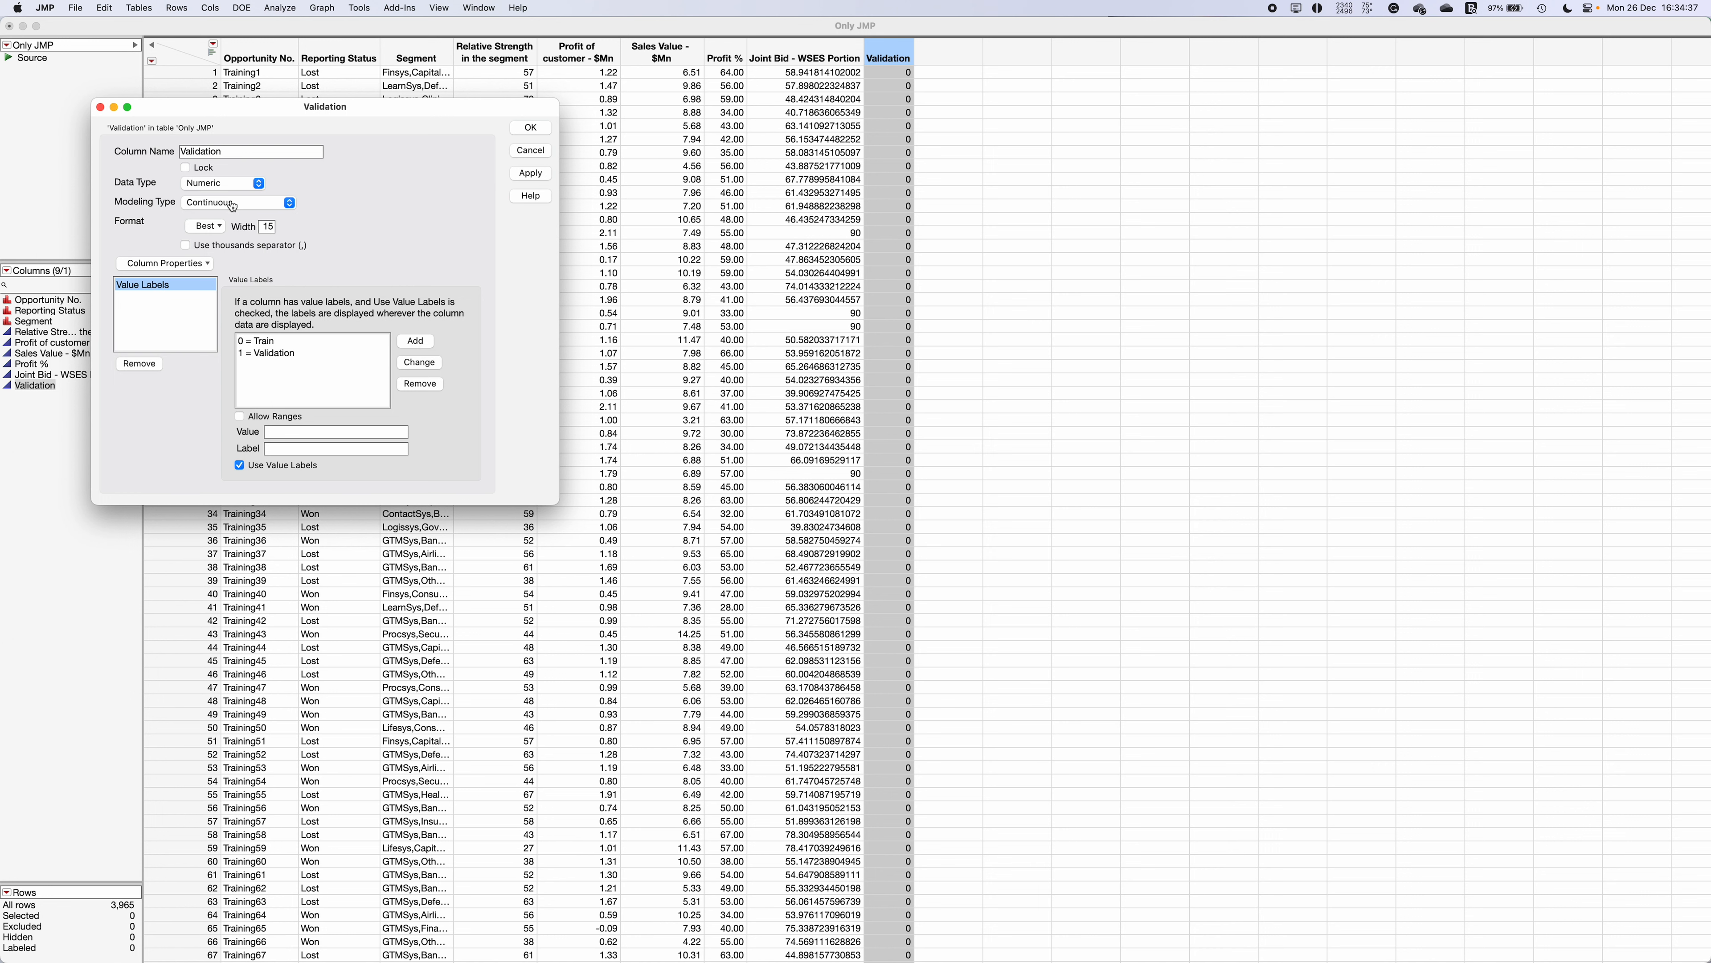
pyautogui.click(248, 205)
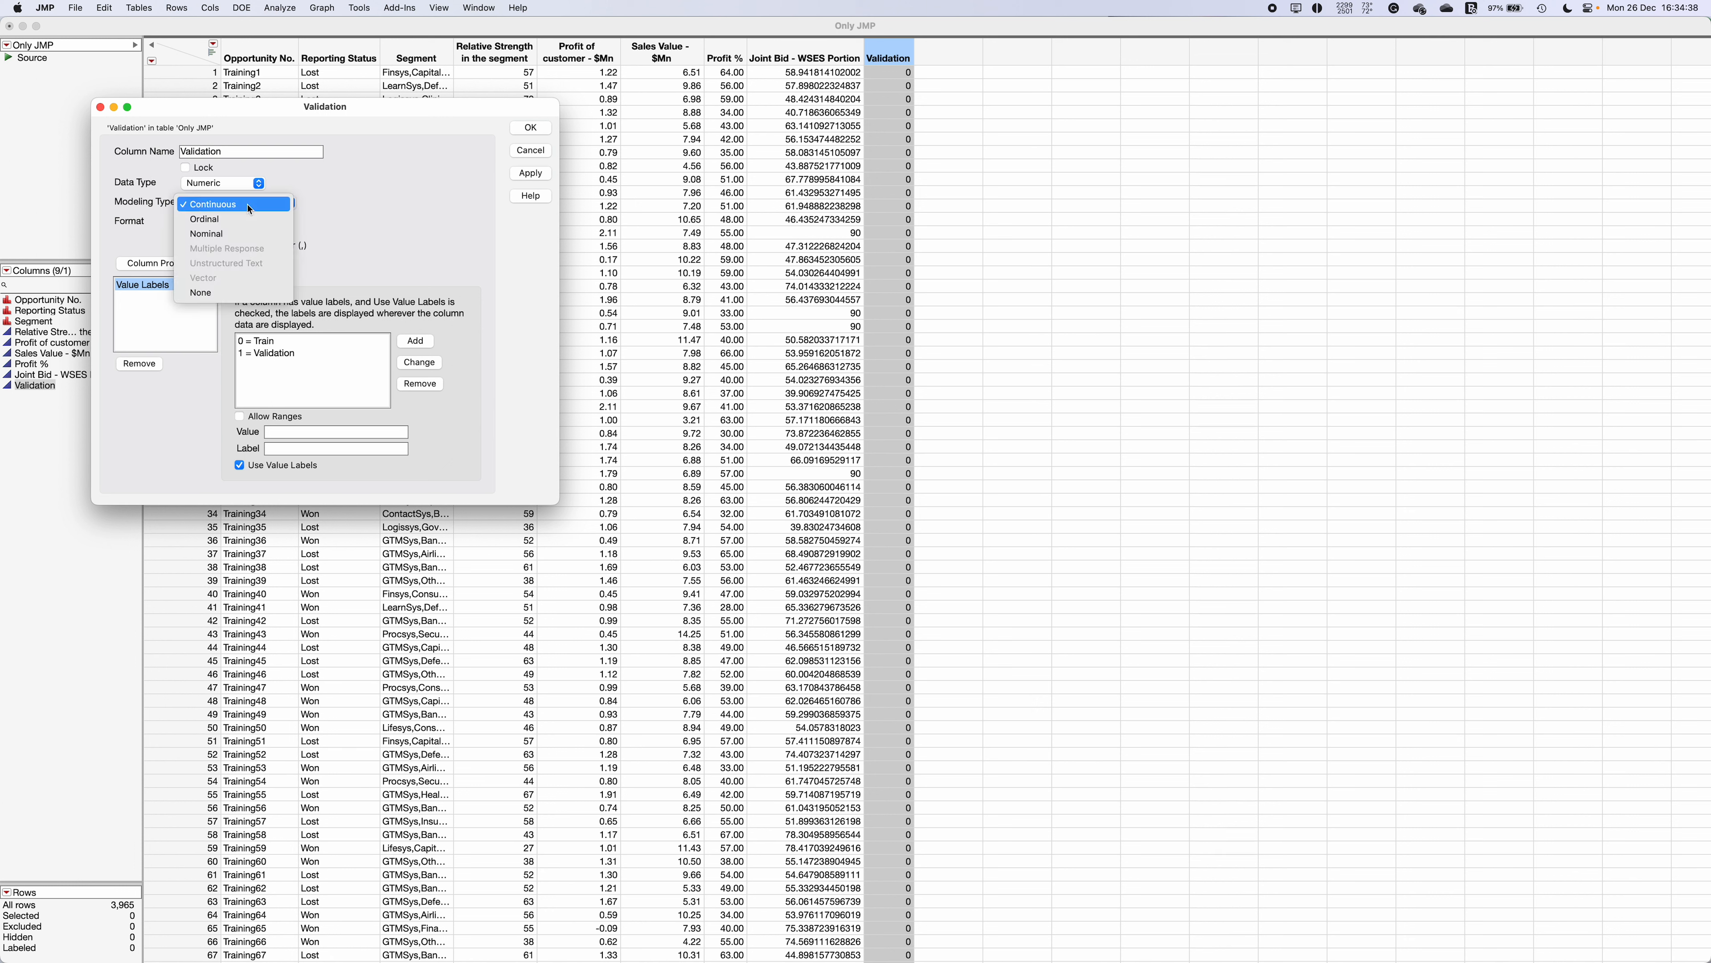
pyautogui.click(232, 234)
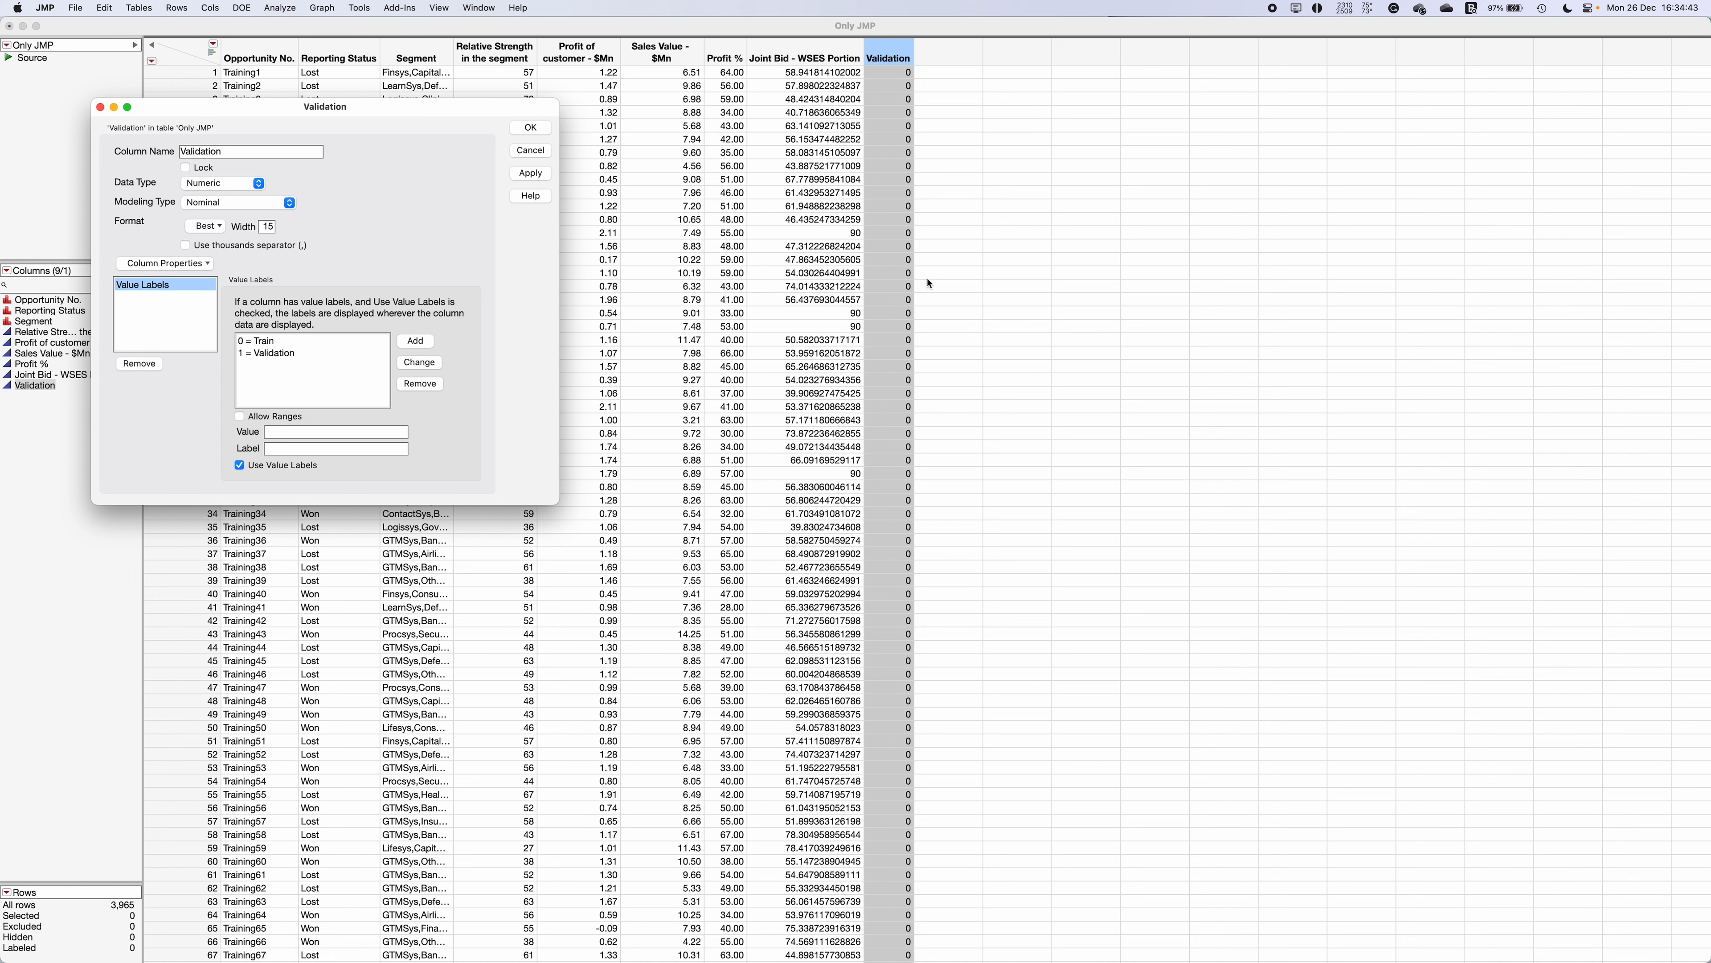
pyautogui.click(531, 173)
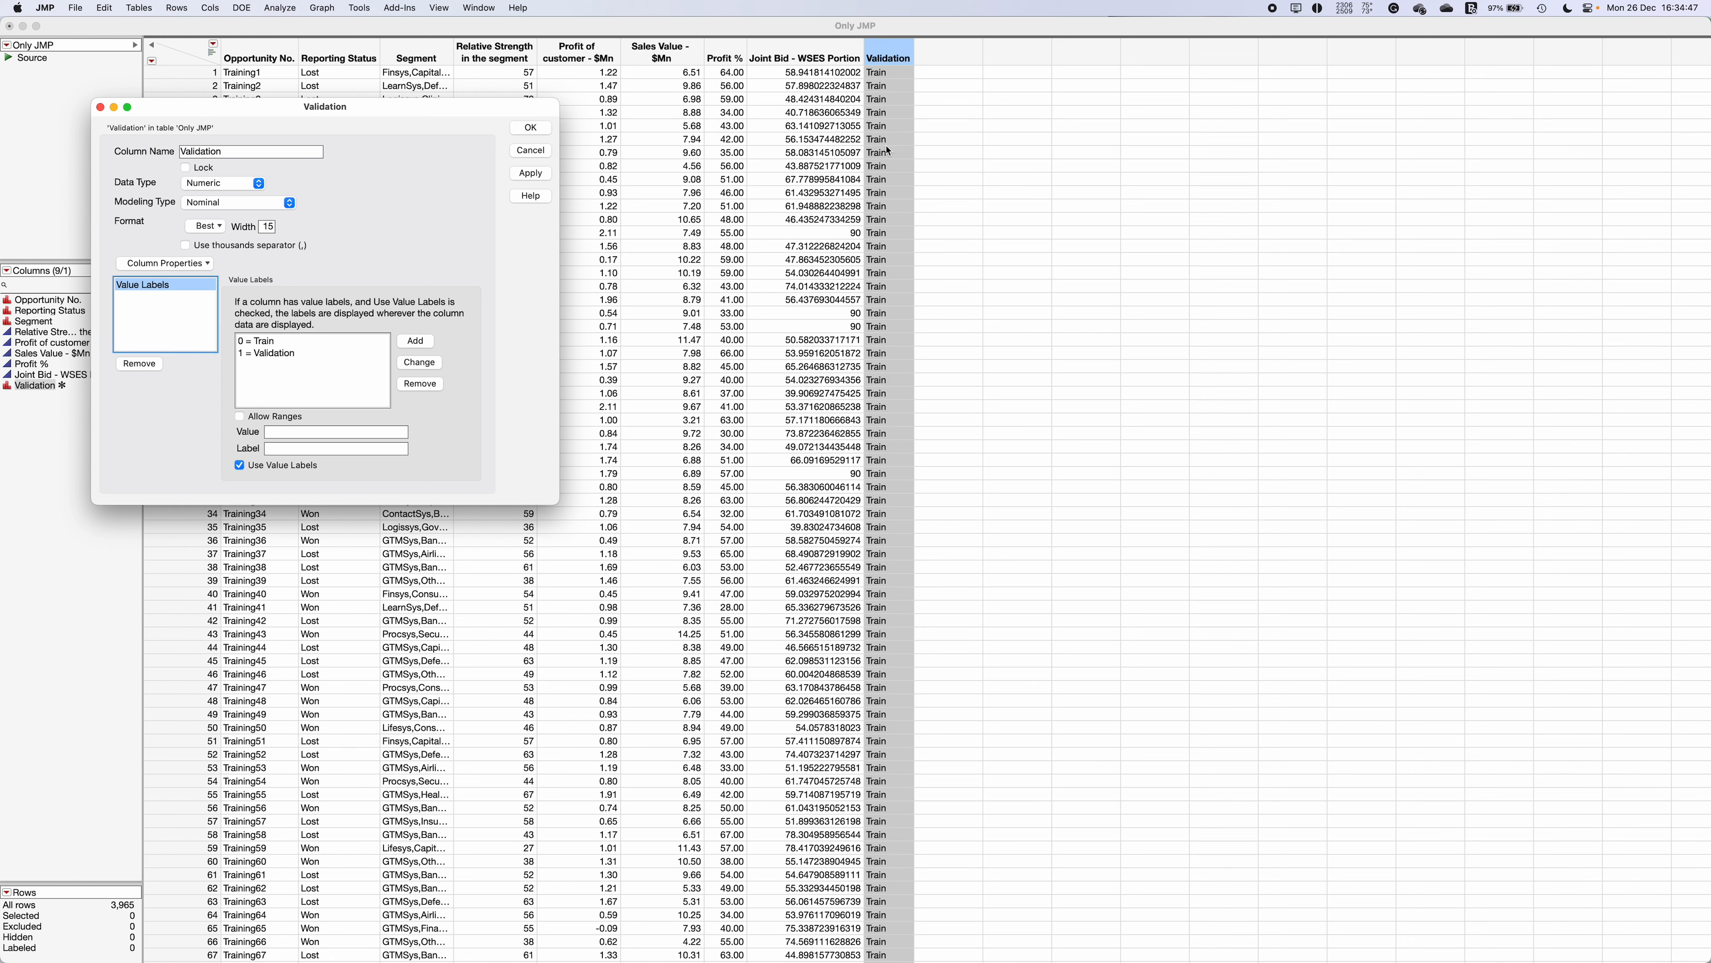
pyautogui.scroll(-5, 899, 635)
pyautogui.click(530, 128)
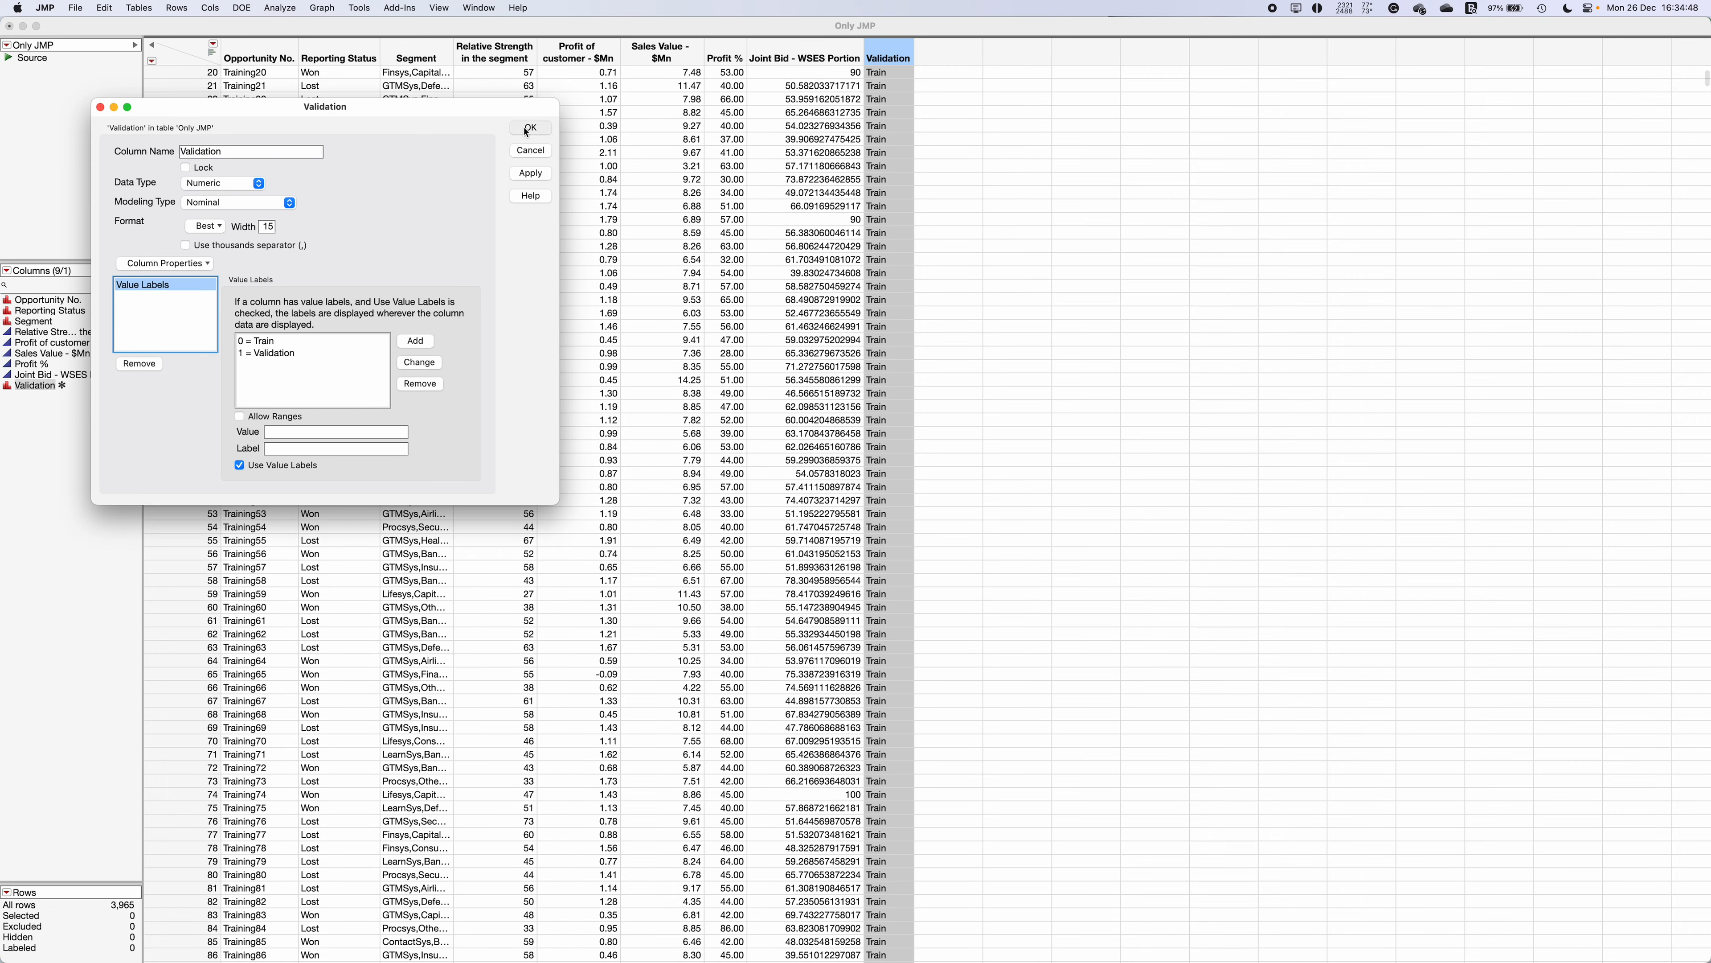
pyautogui.scroll(-10, 972, 613)
pyautogui.moveTo(1707, 89); pyautogui.dragTo(1689, 822)
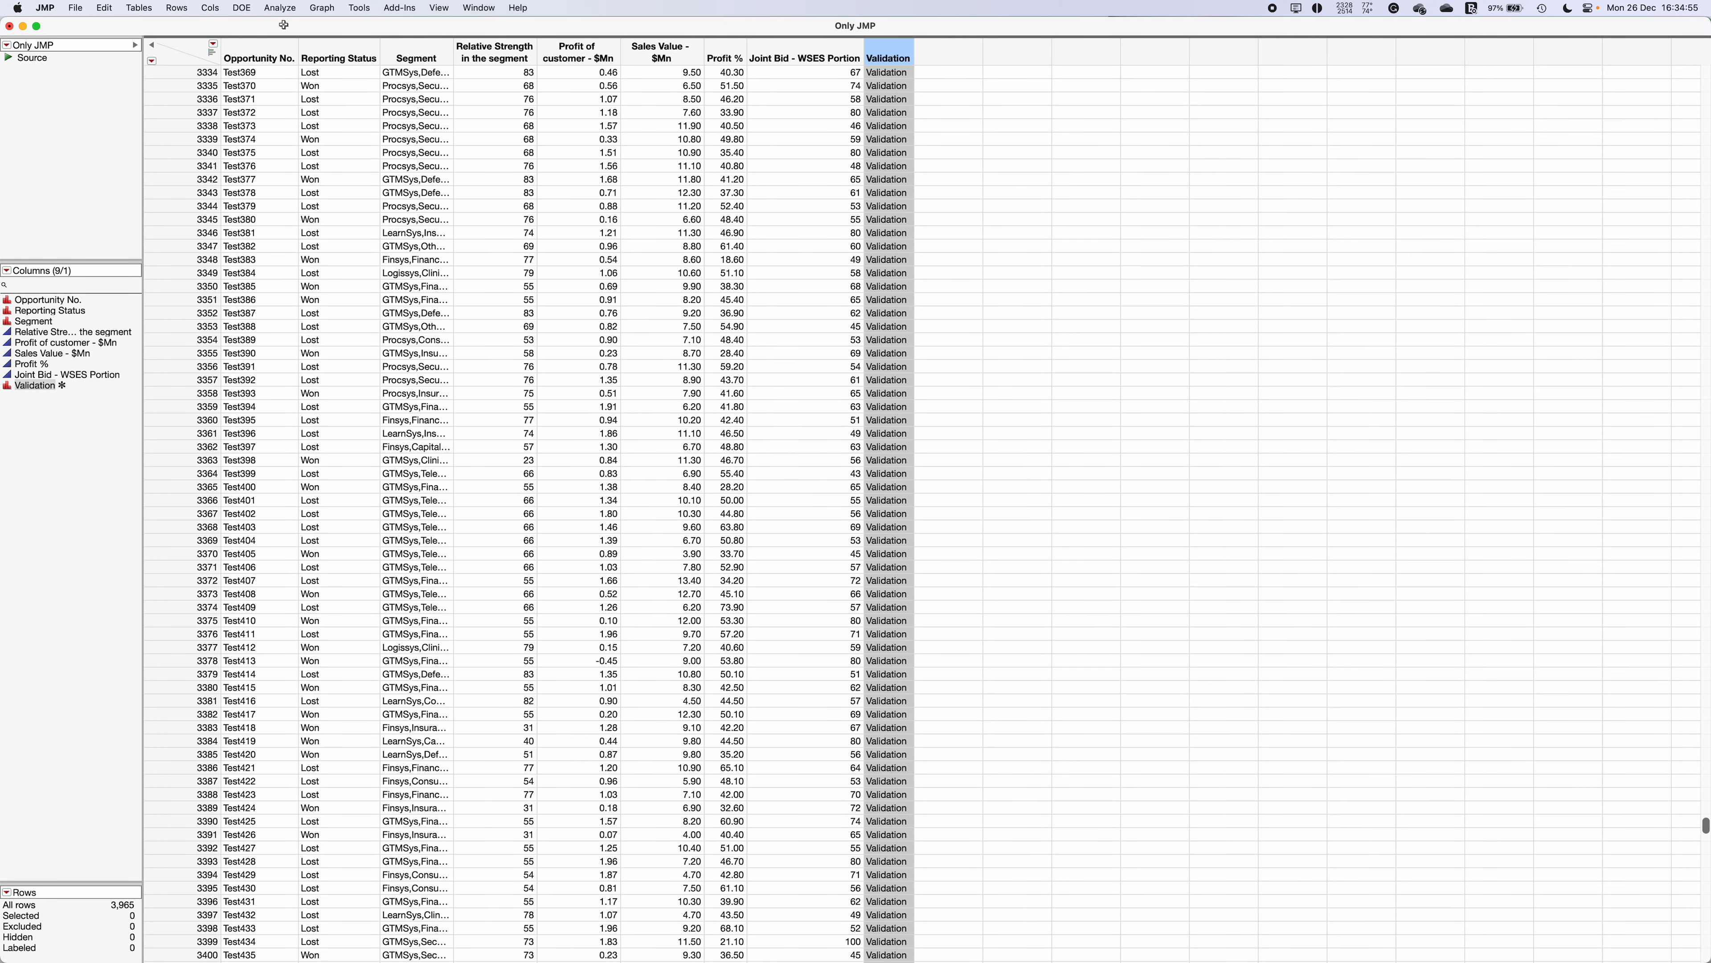
# Make a random, fixed validation column with rates of 0.75 for training and 0.25 for validation
pyautogui.click(278, 7)
pyautogui.moveTo(346, 127)
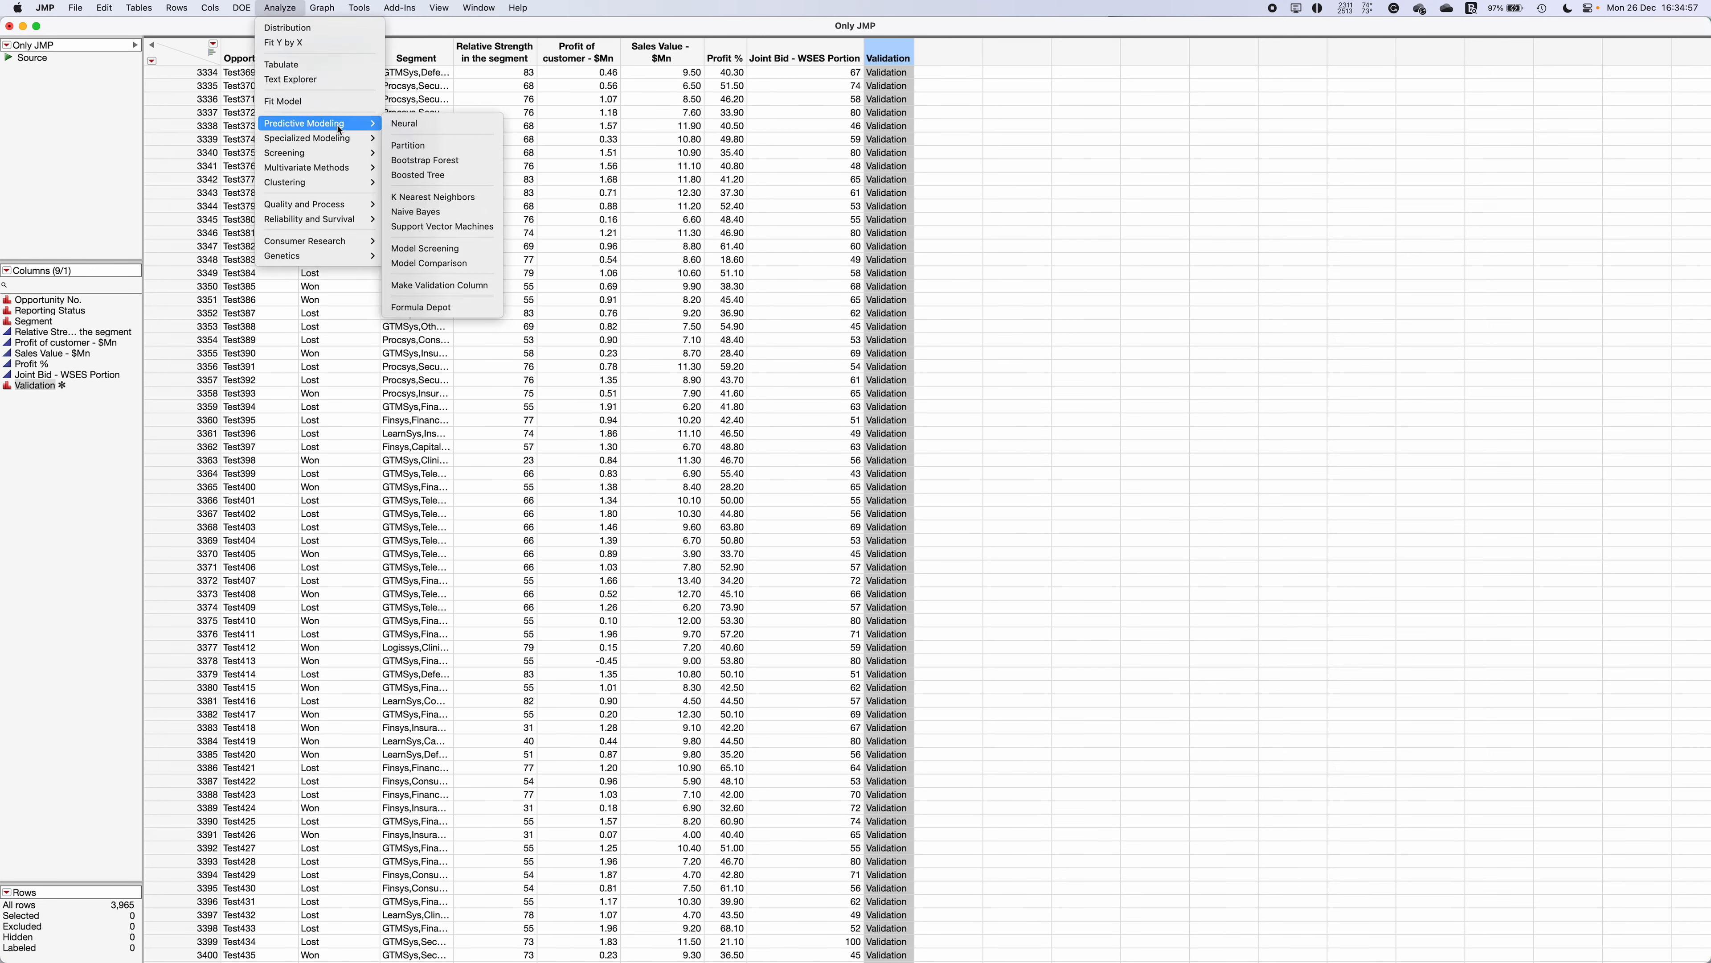
pyautogui.click(472, 292)
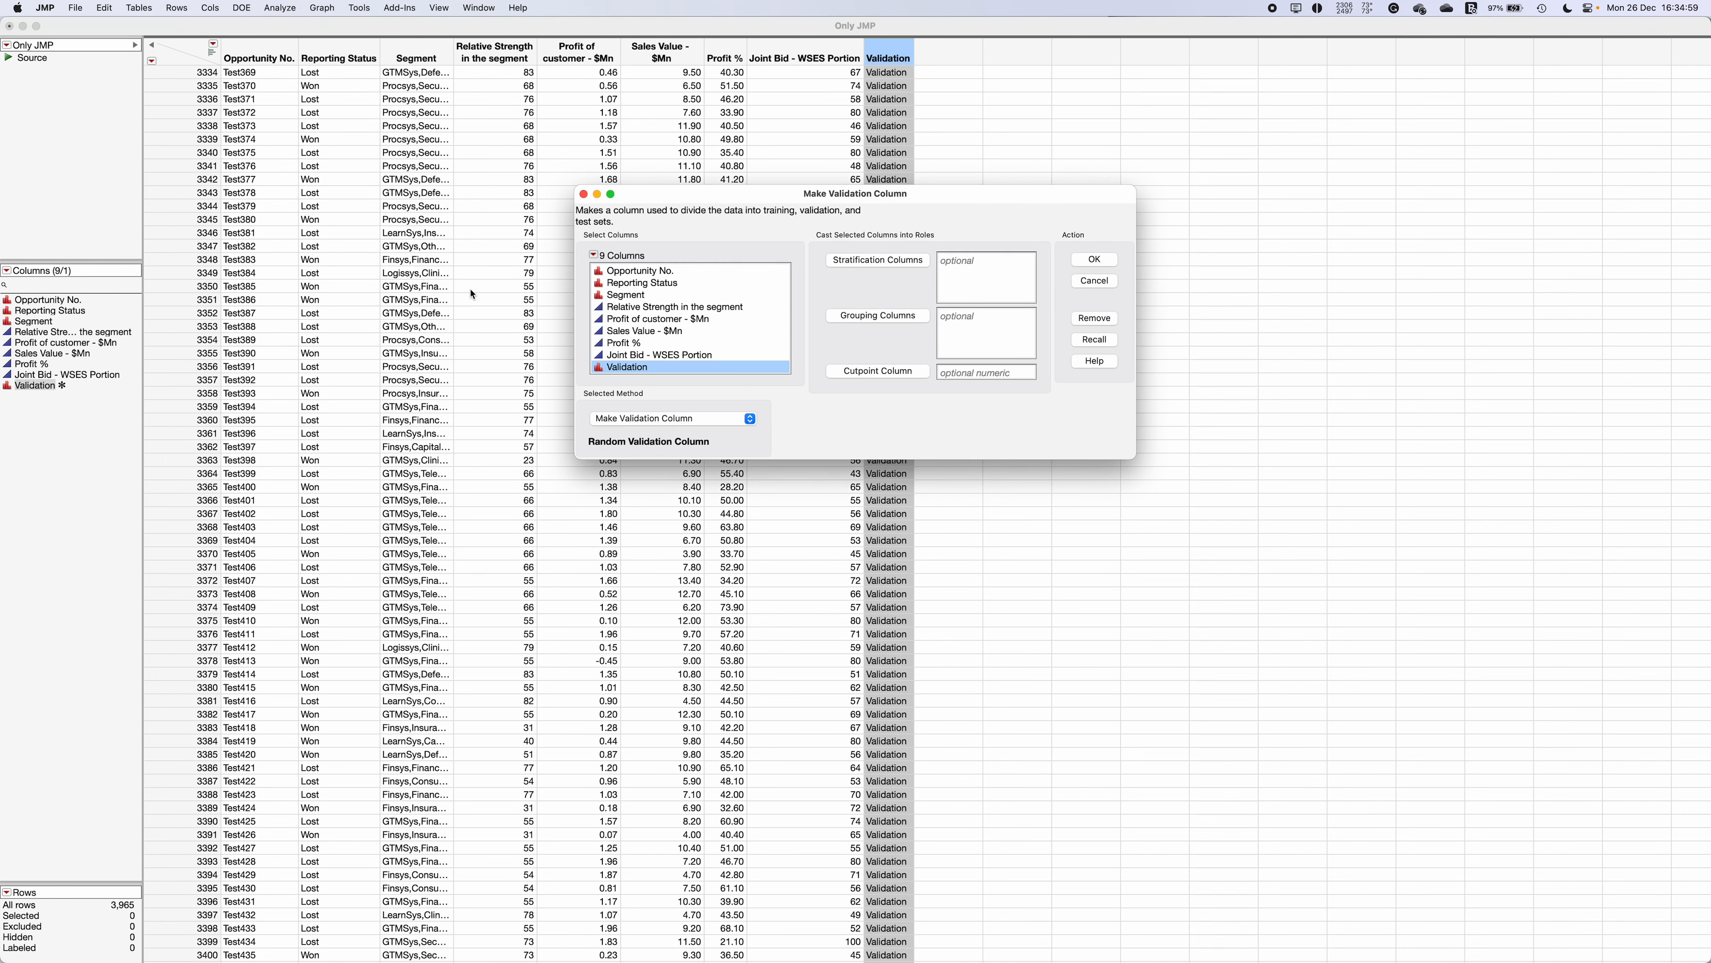
pyautogui.click(1092, 259)
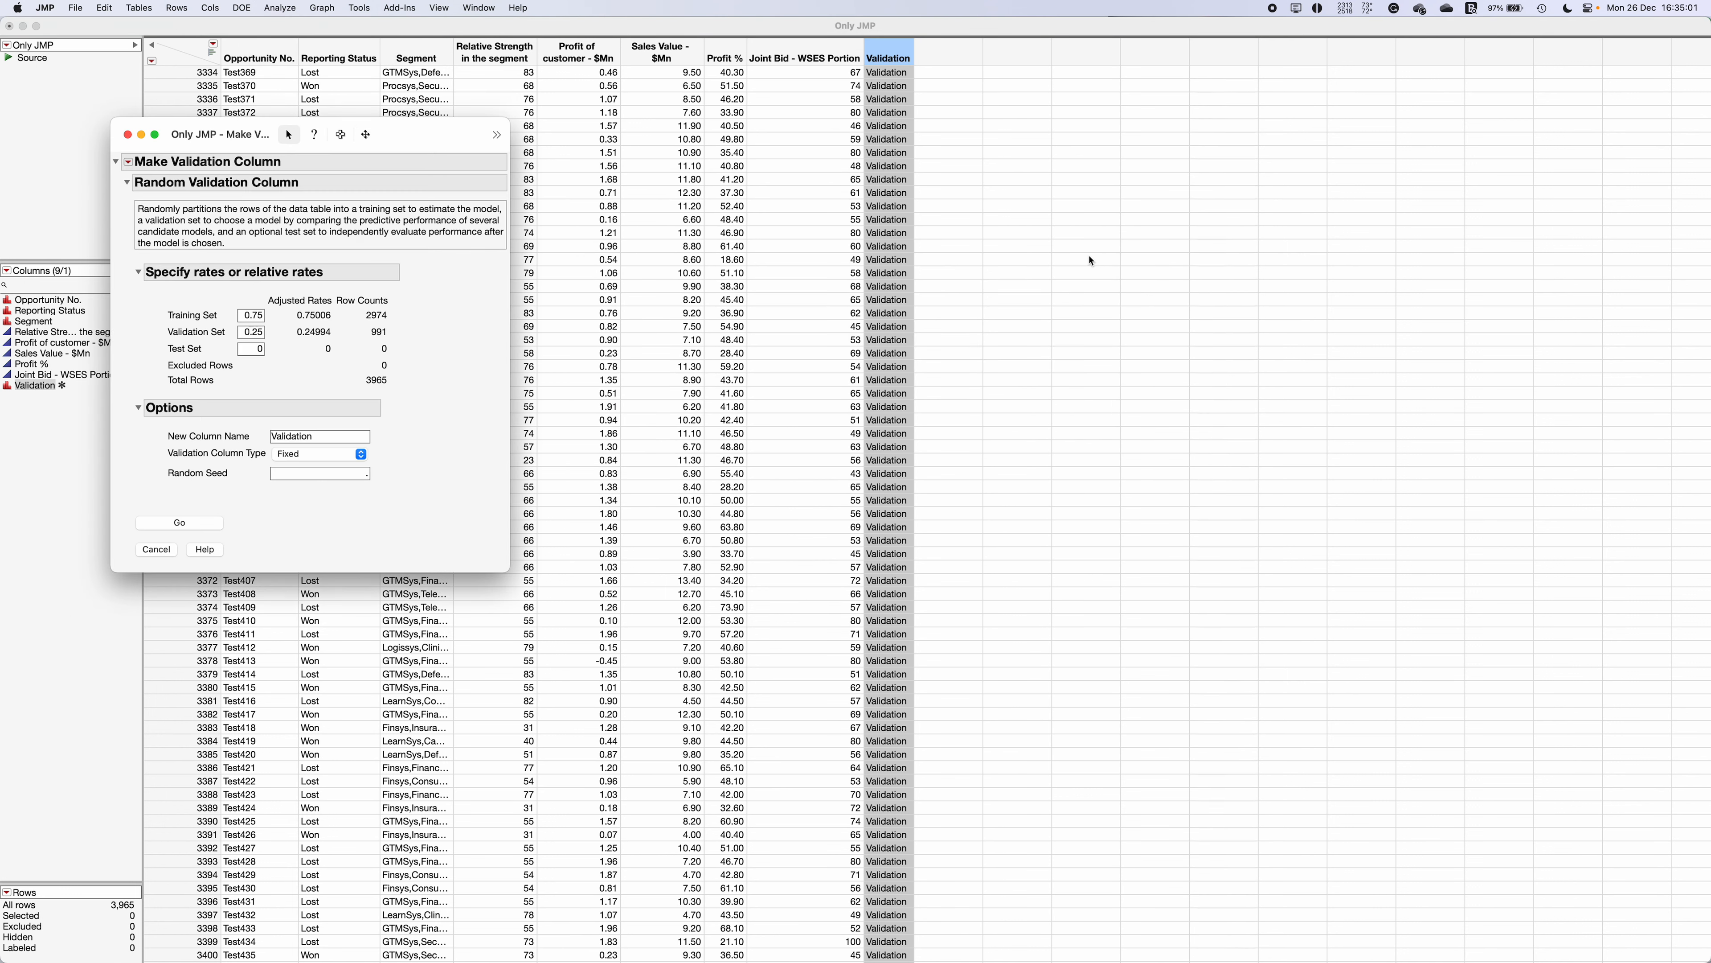
pyautogui.click(166, 527)
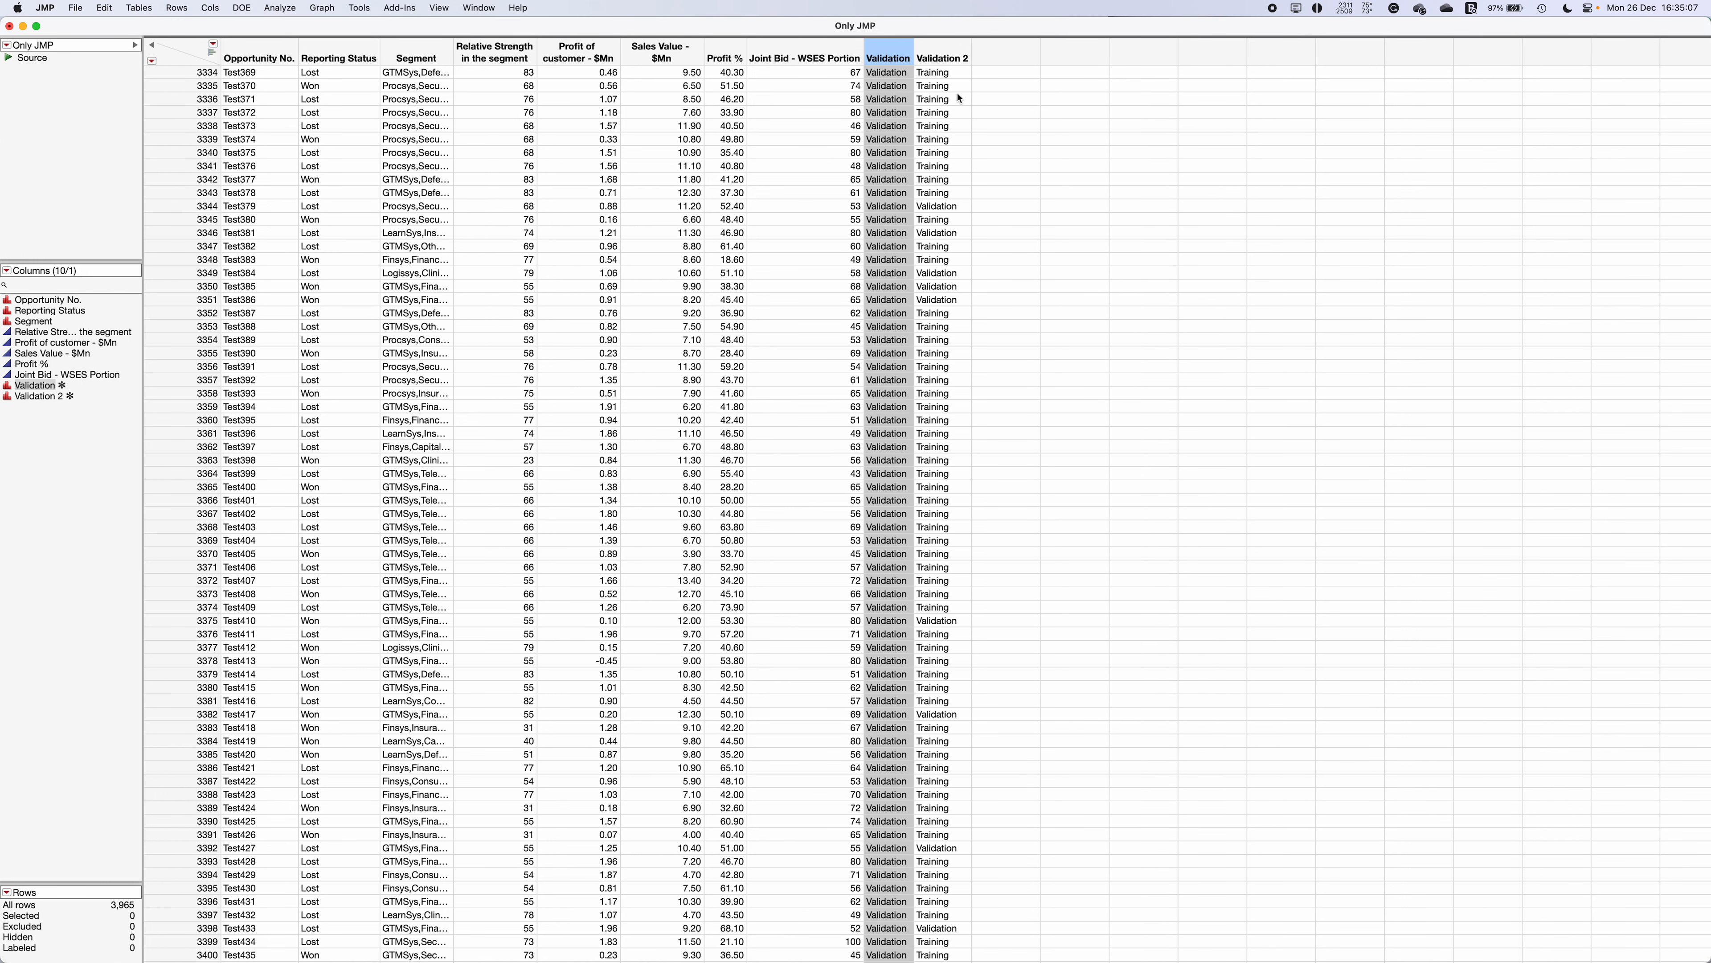
# Return to the first rows of the table and delete the Validation 2 column
pyautogui.scroll(10, 947, 251)
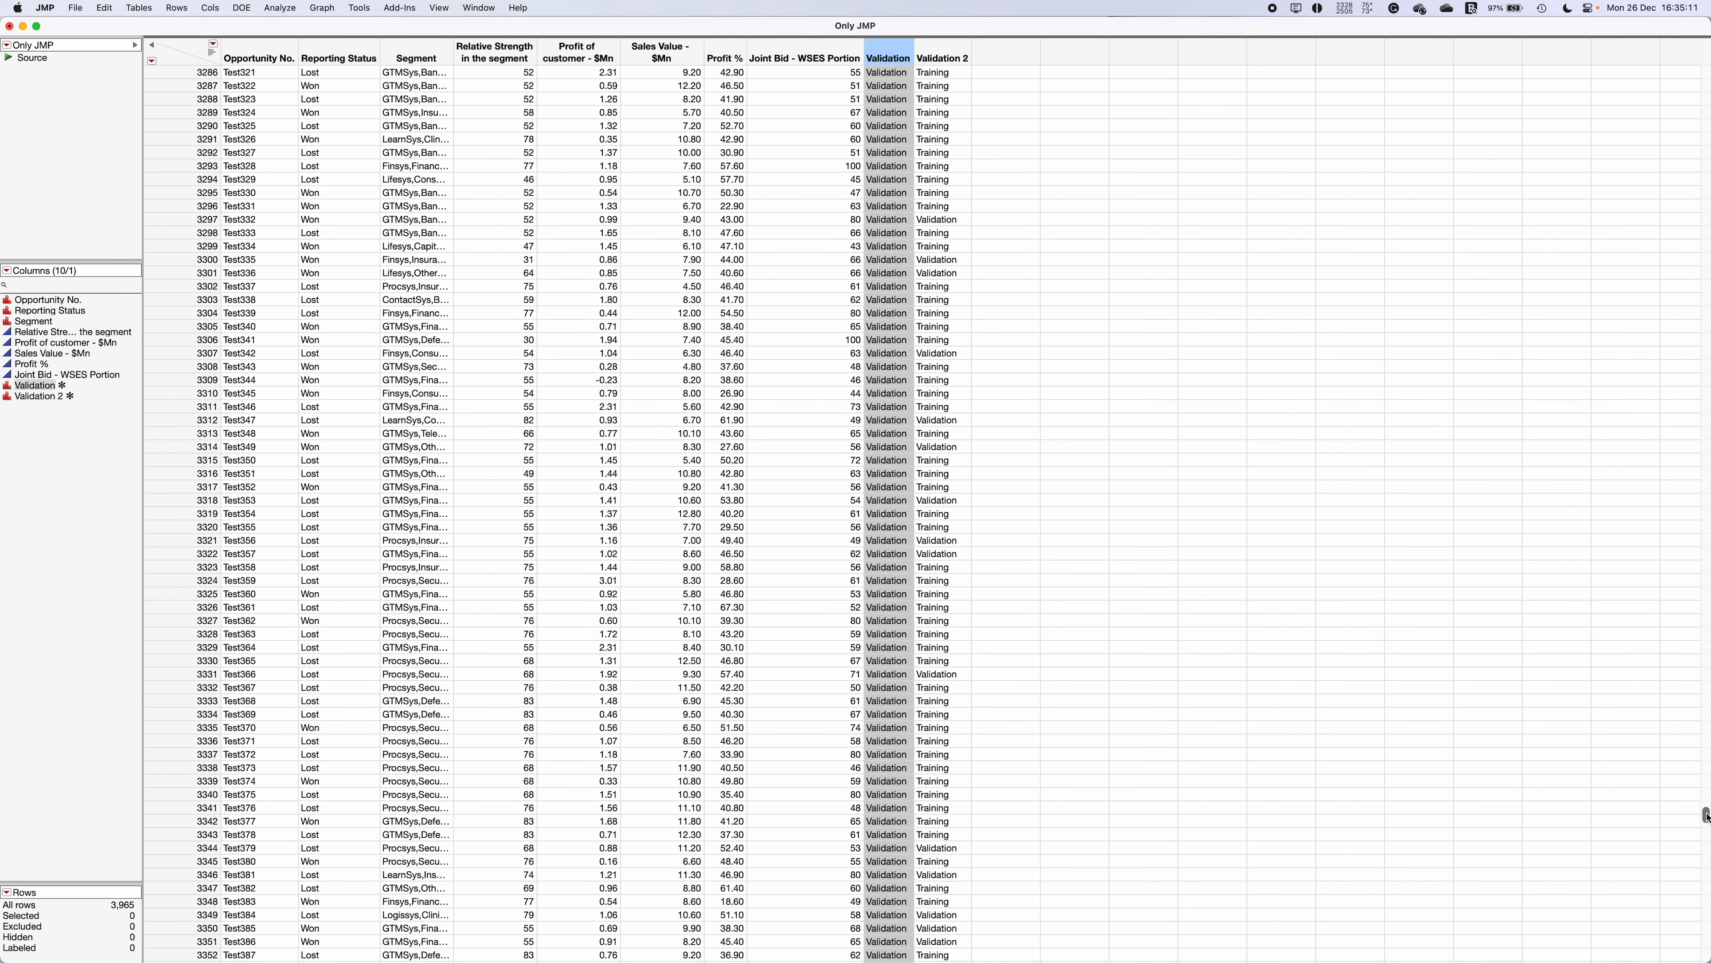
pyautogui.moveTo(1707, 812); pyautogui.dragTo(1702, 7)
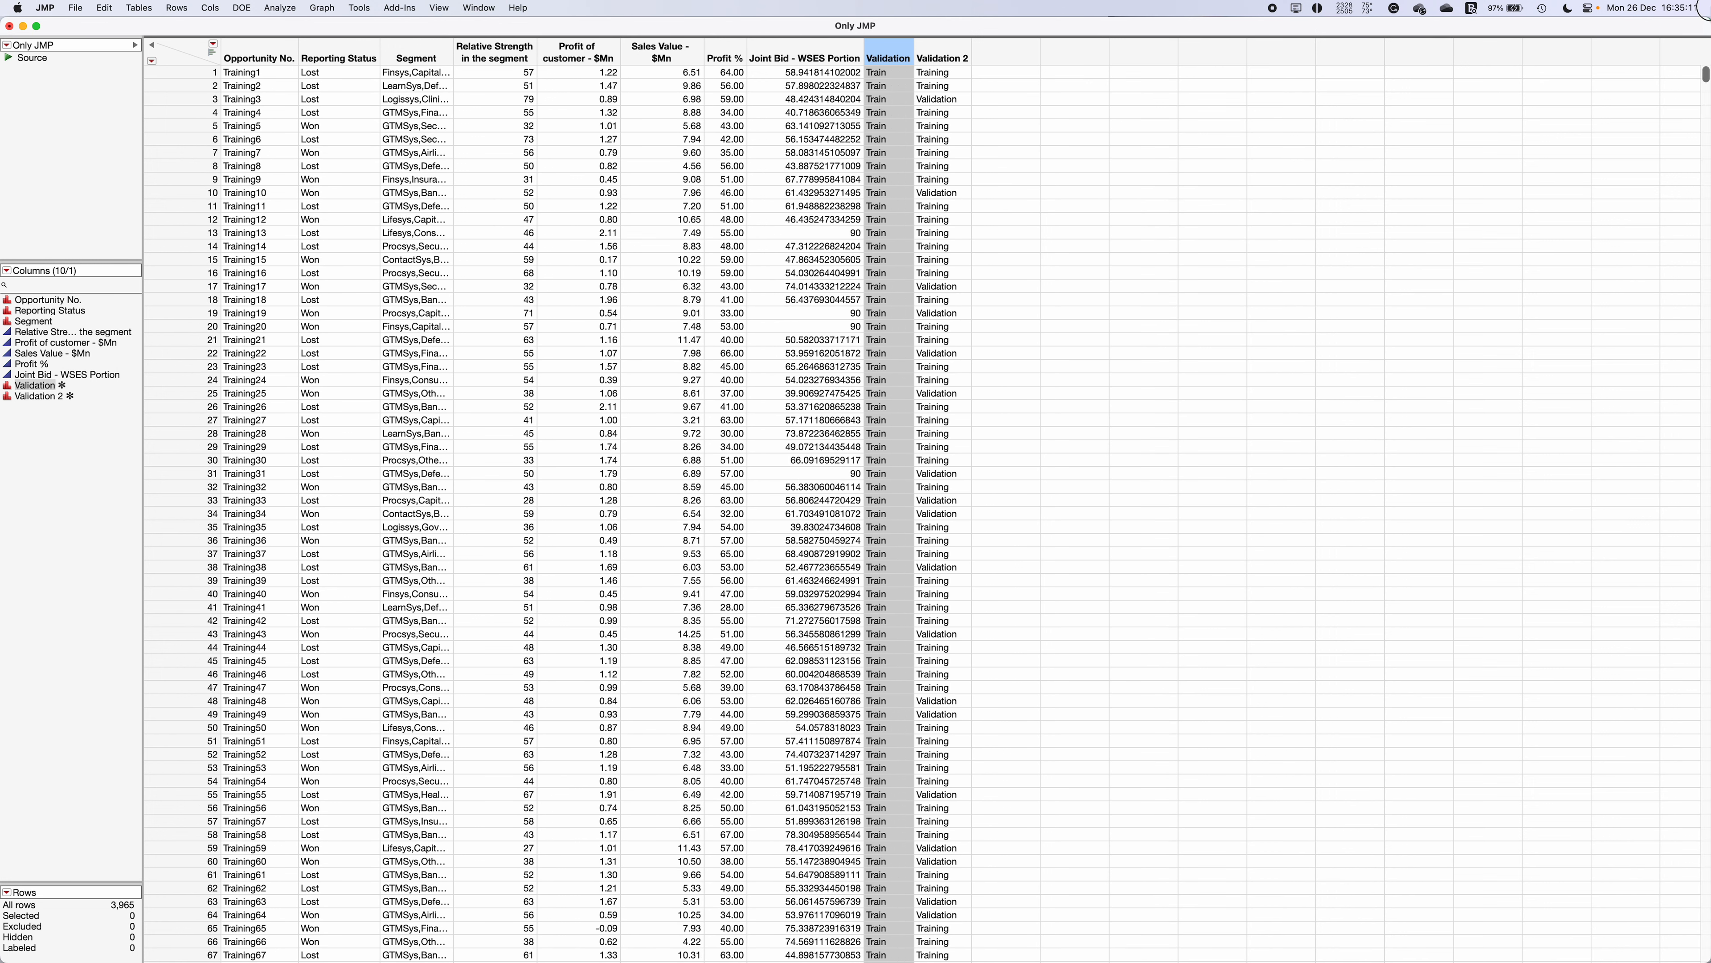
pyautogui.rightClick(935, 50)
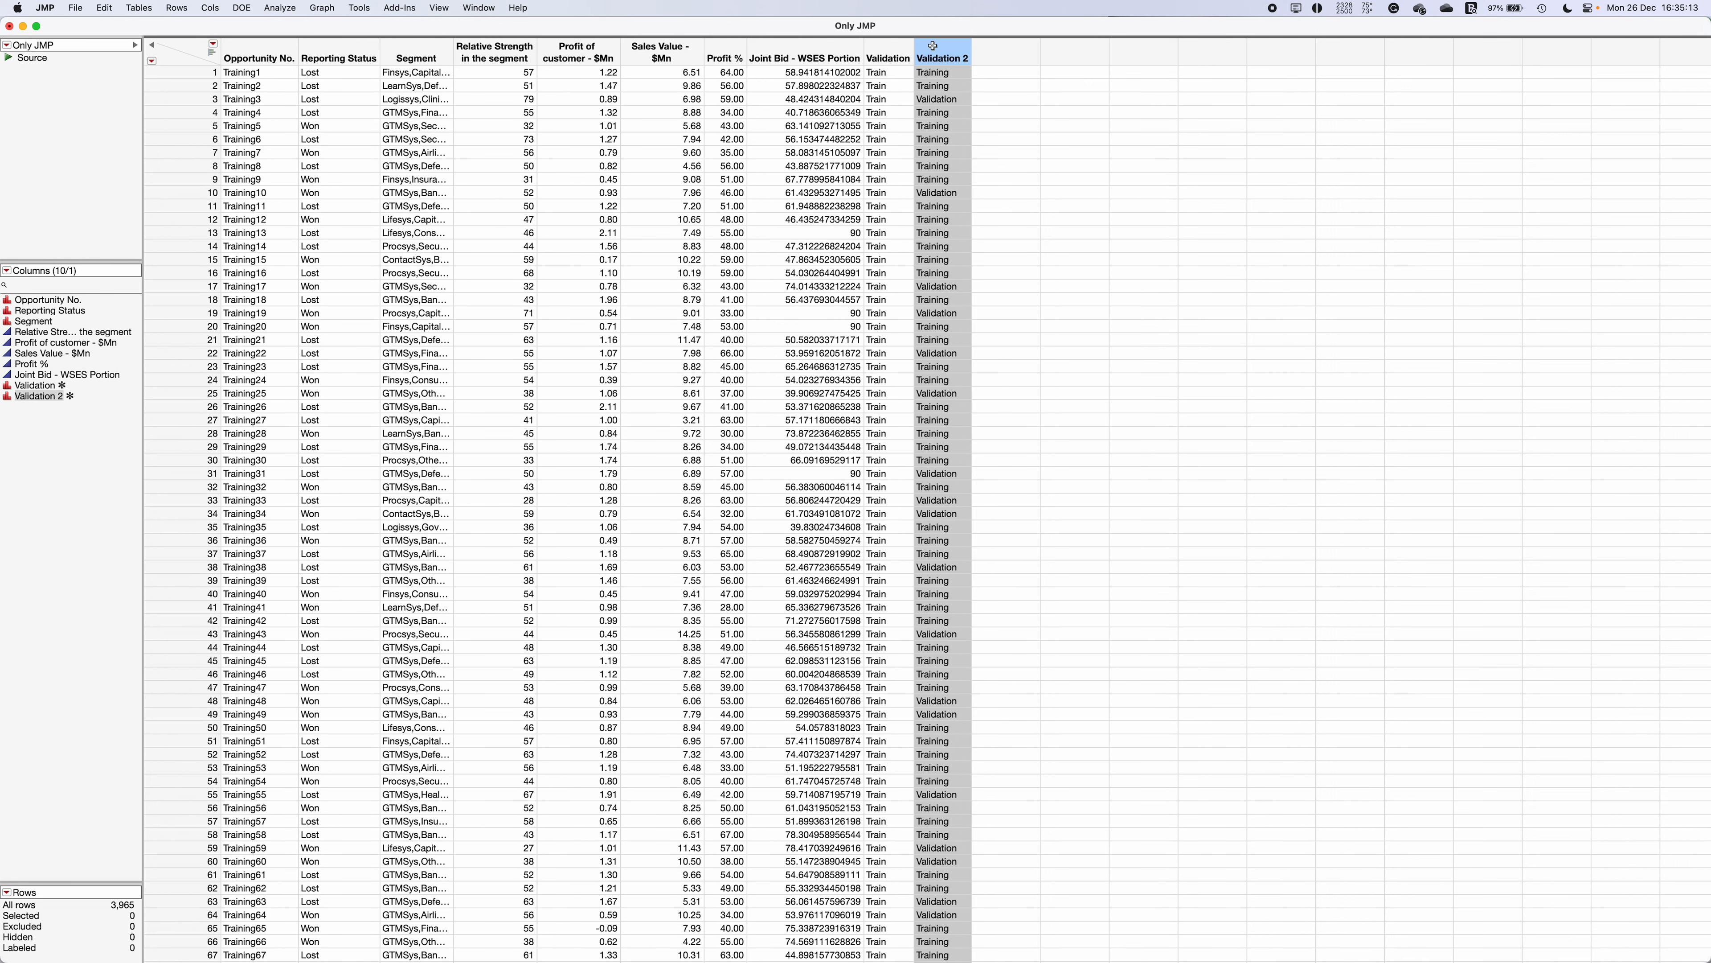
pyautogui.click(1201, 242)
pyautogui.rightClick(947, 44)
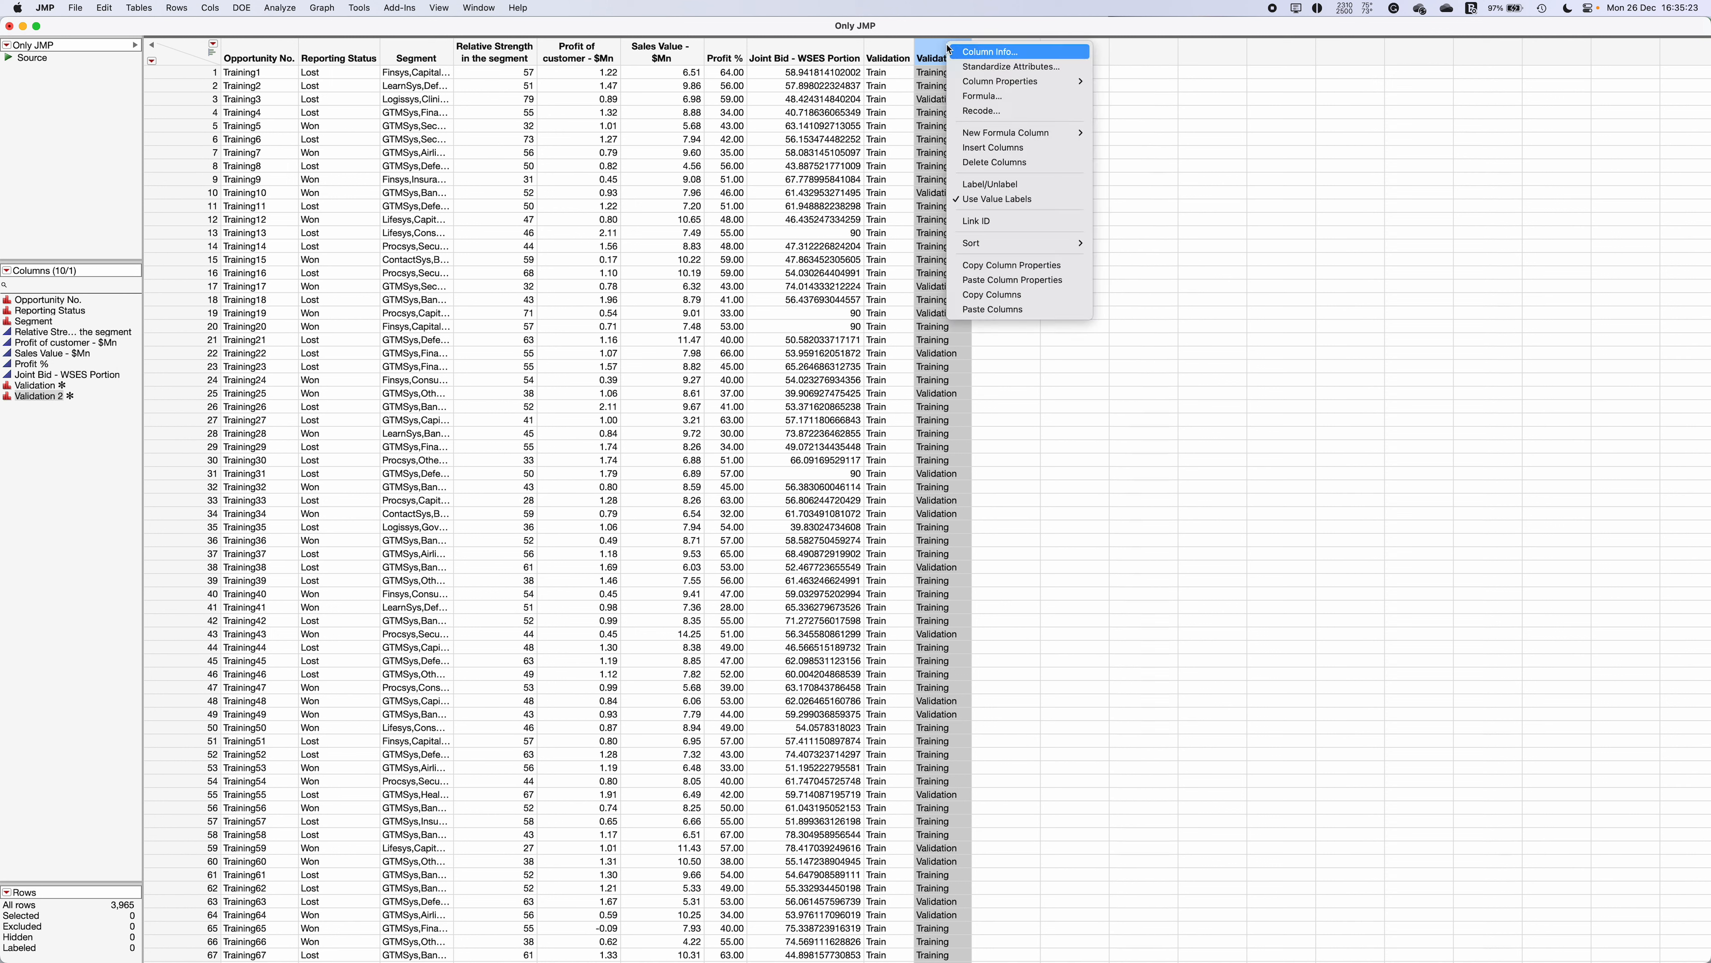
pyautogui.click(994, 162)
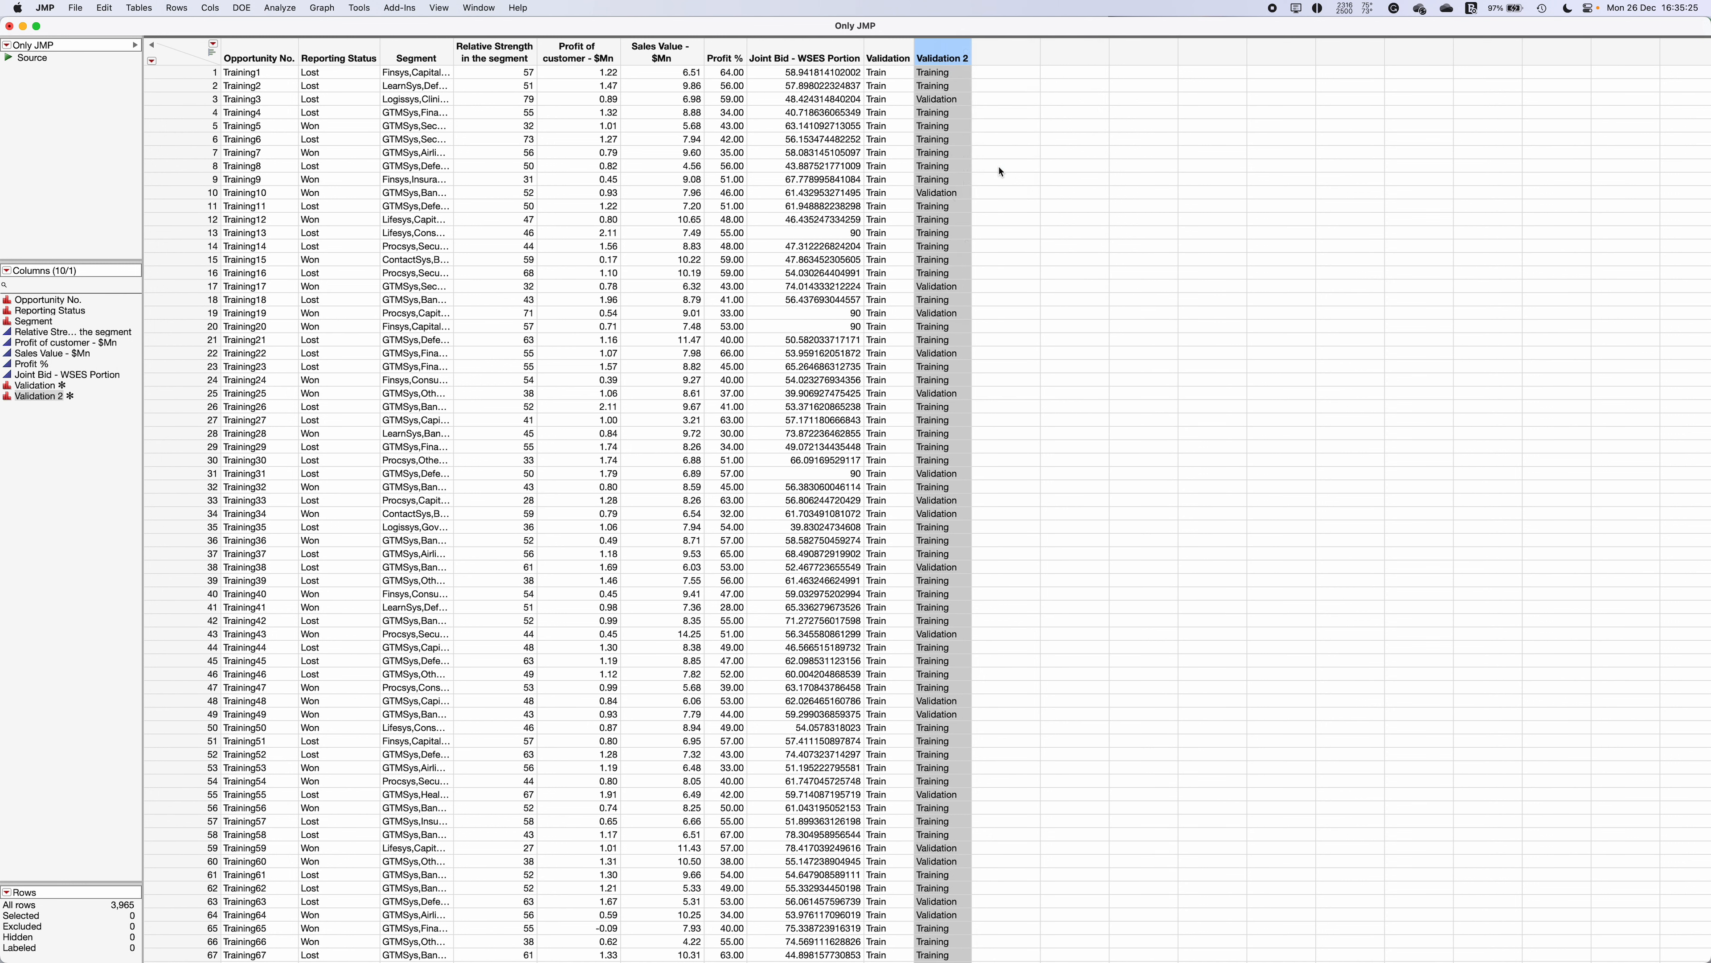
# Start a Discriminant analysis and assign the Validation column to the validation role
pyautogui.click(285, 16)
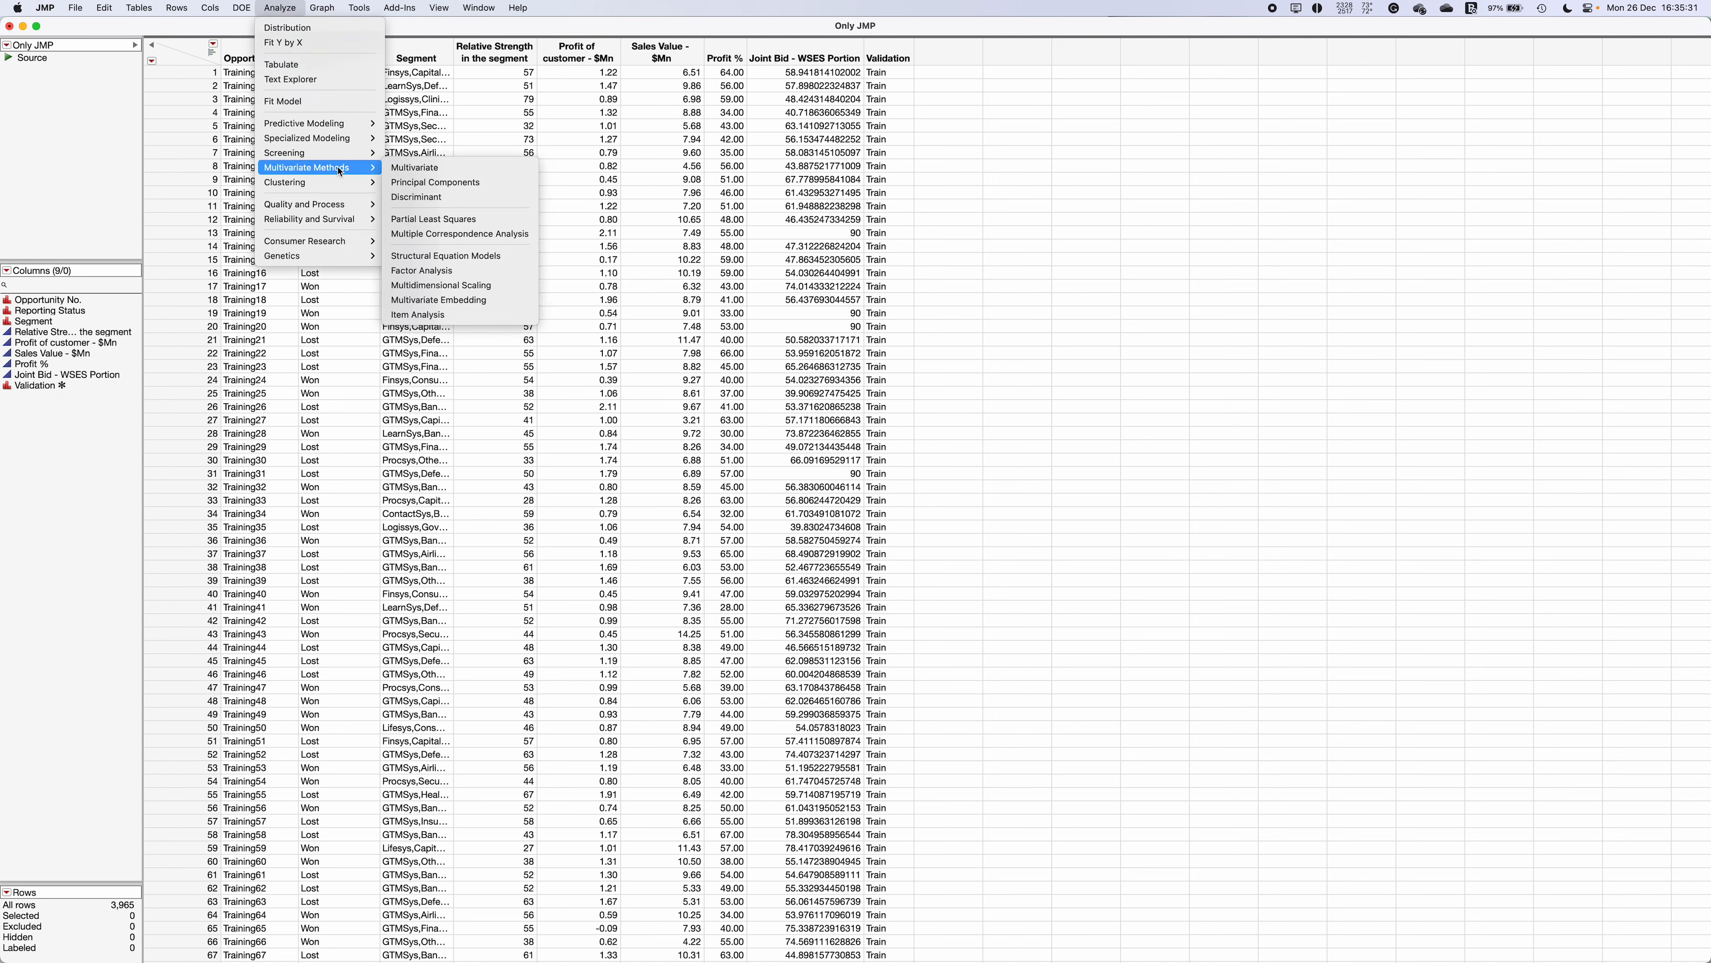
pyautogui.moveTo(371, 142)
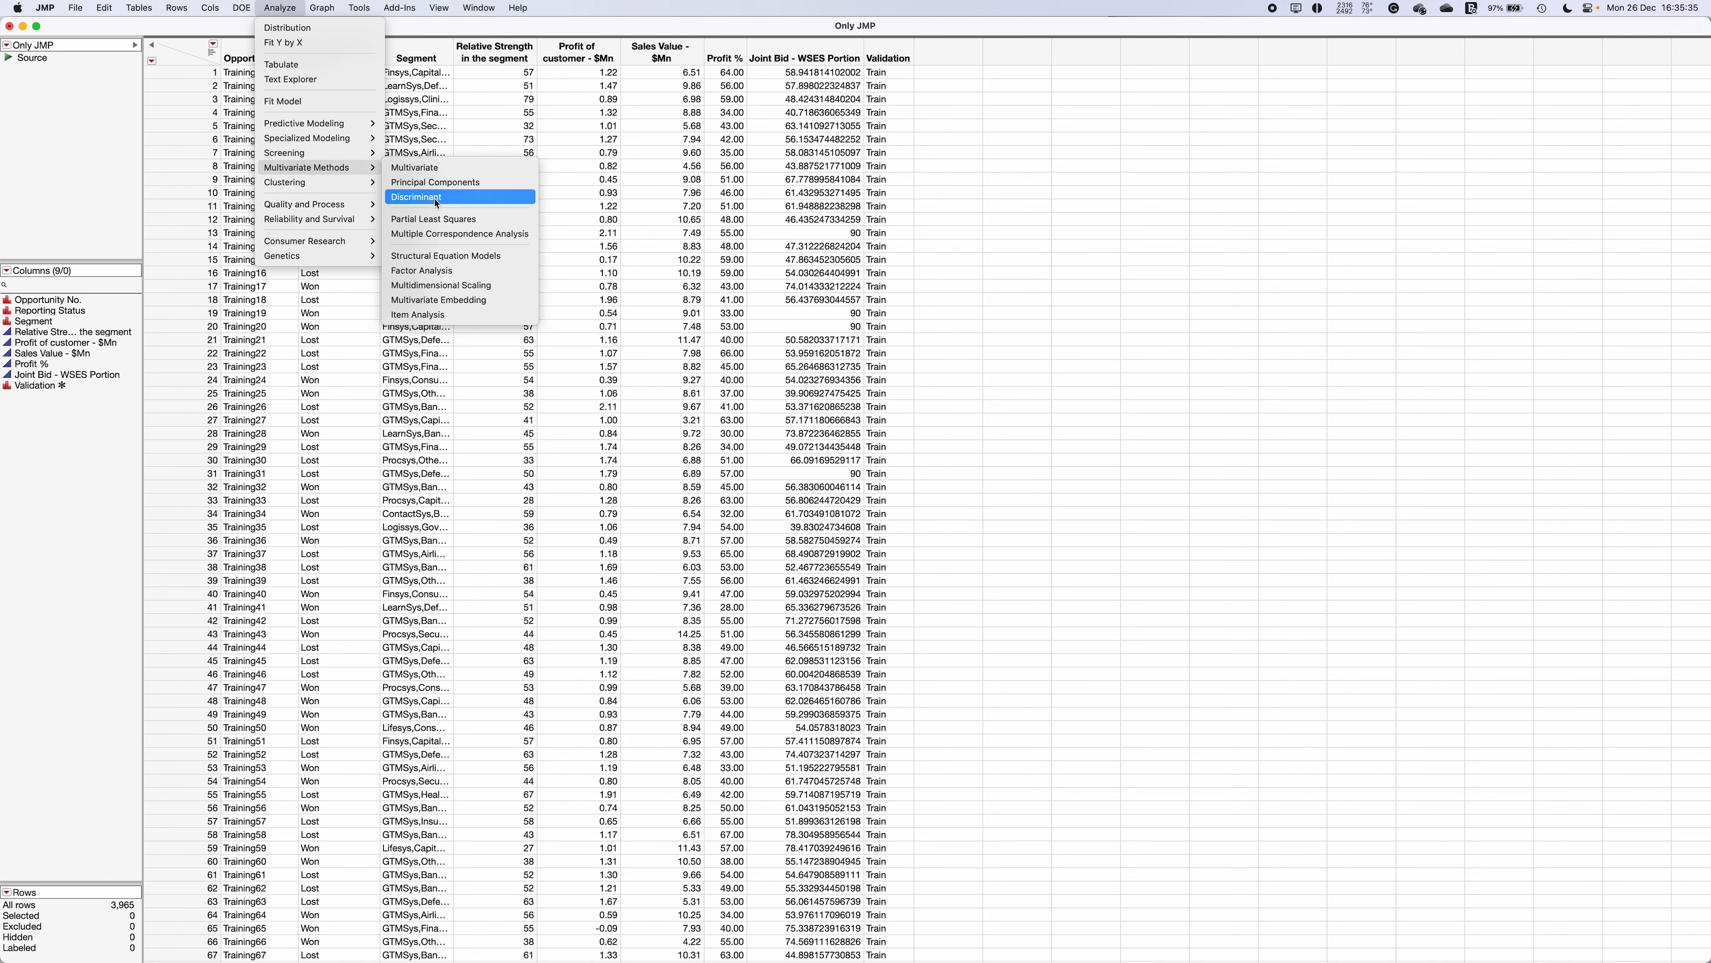
pyautogui.click(437, 197)
pyautogui.click(637, 358)
pyautogui.click(896, 374)
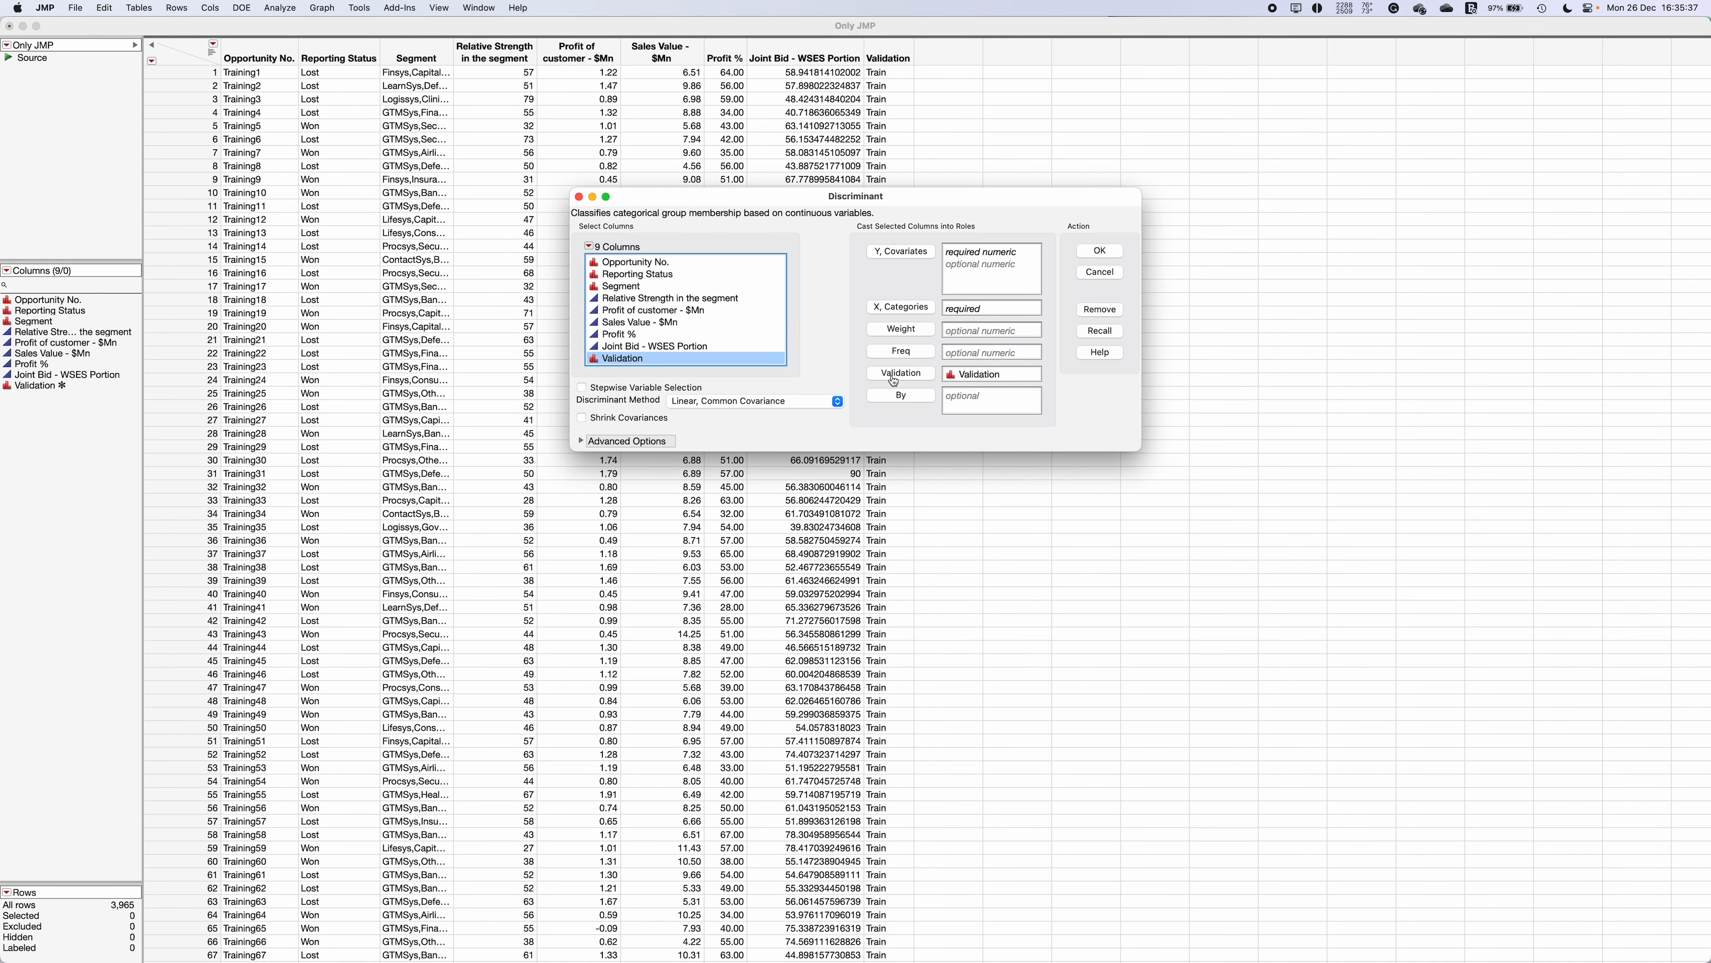
# Assign Relative Strength in the segment through Joint Bid - WSES Portion as covariates and Reporting Status as the category, and run the analysis
pyautogui.click(653, 301)
pyautogui.keyDown('shift'); pyautogui.click(664, 346); pyautogui.keyUp('shift')
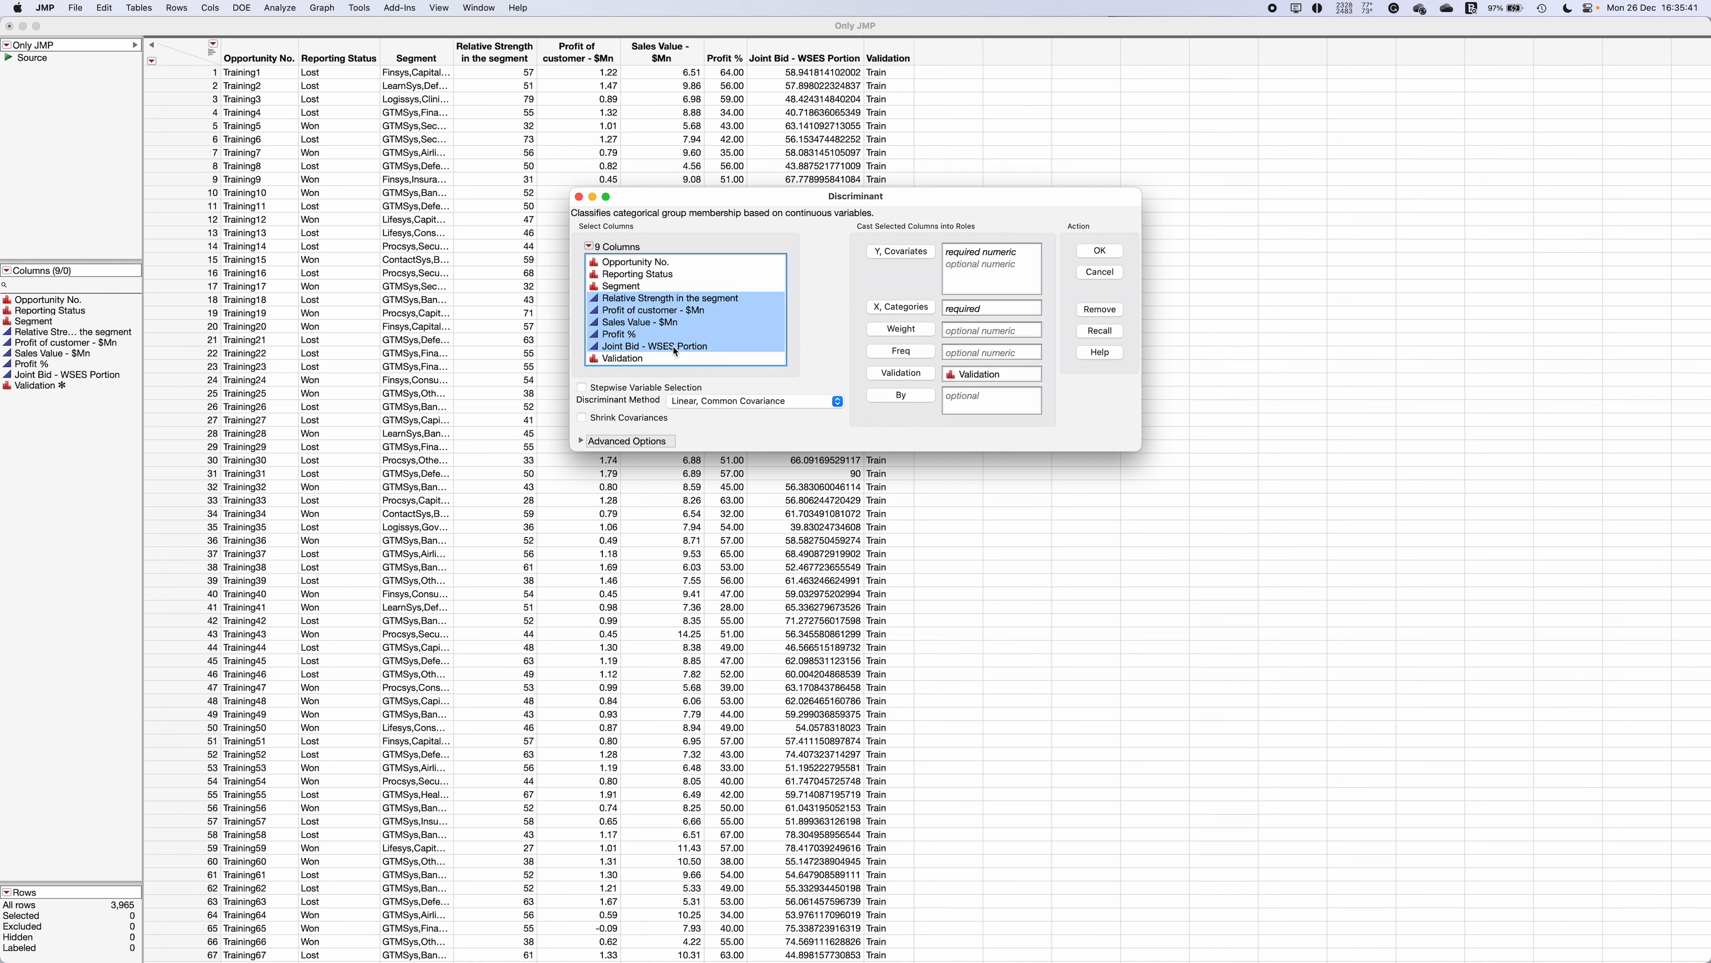
pyautogui.click(899, 253)
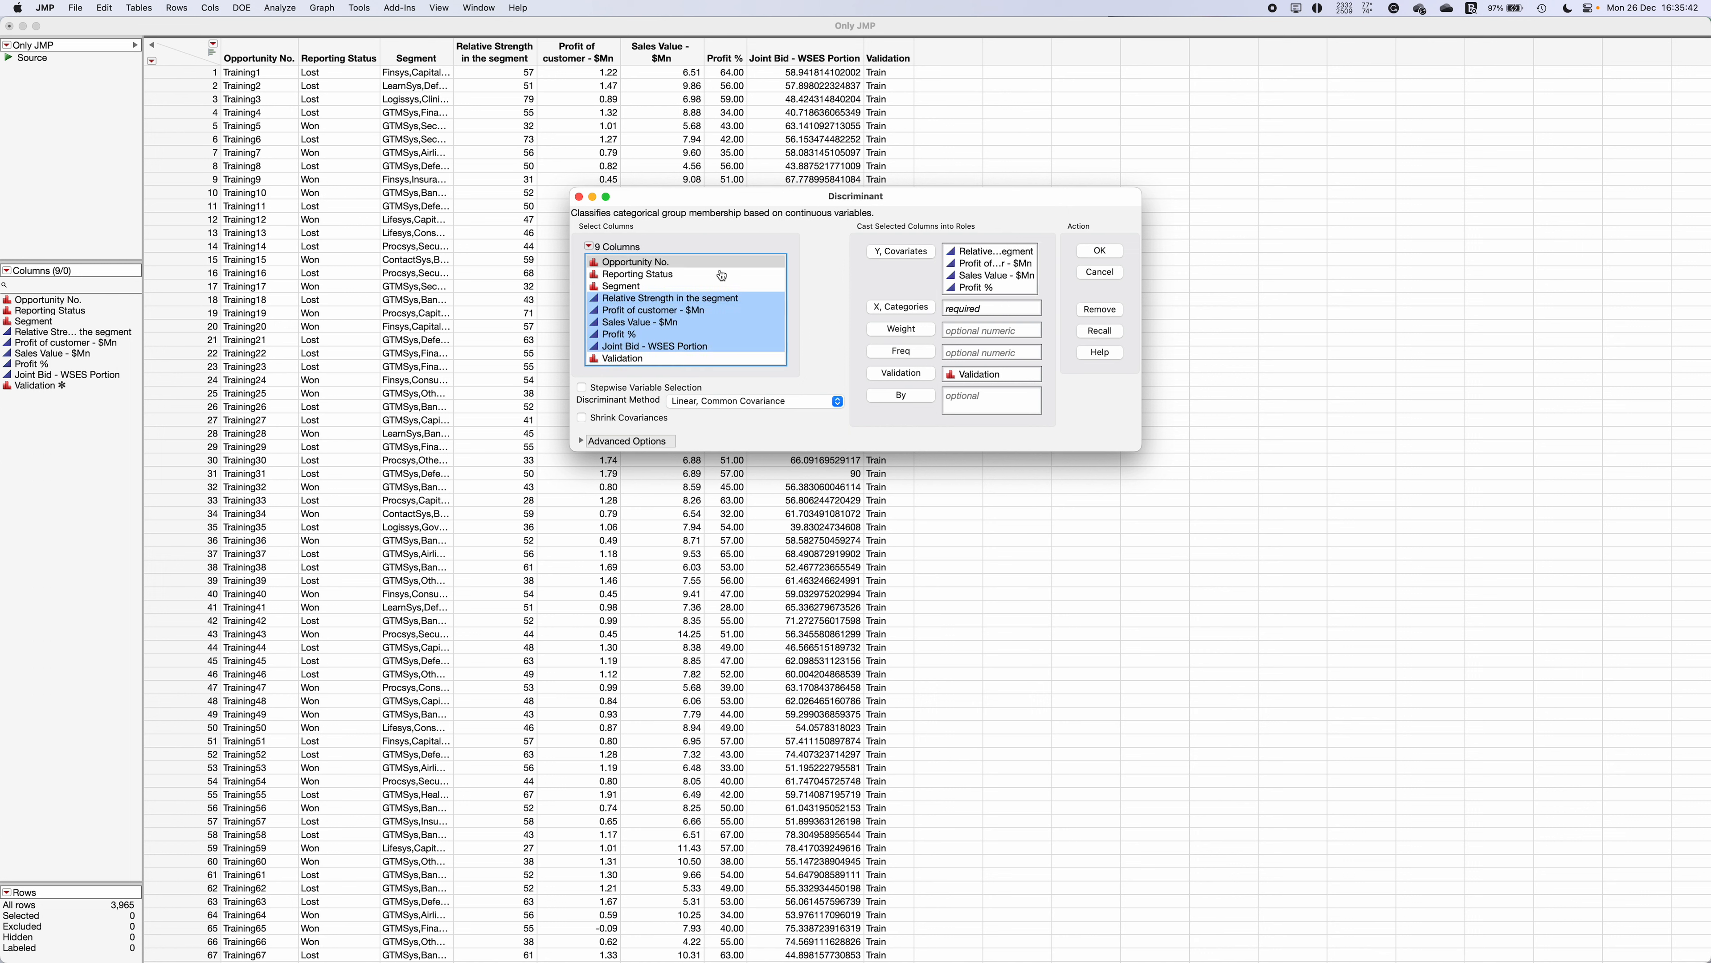
pyautogui.click(659, 275)
pyautogui.click(907, 308)
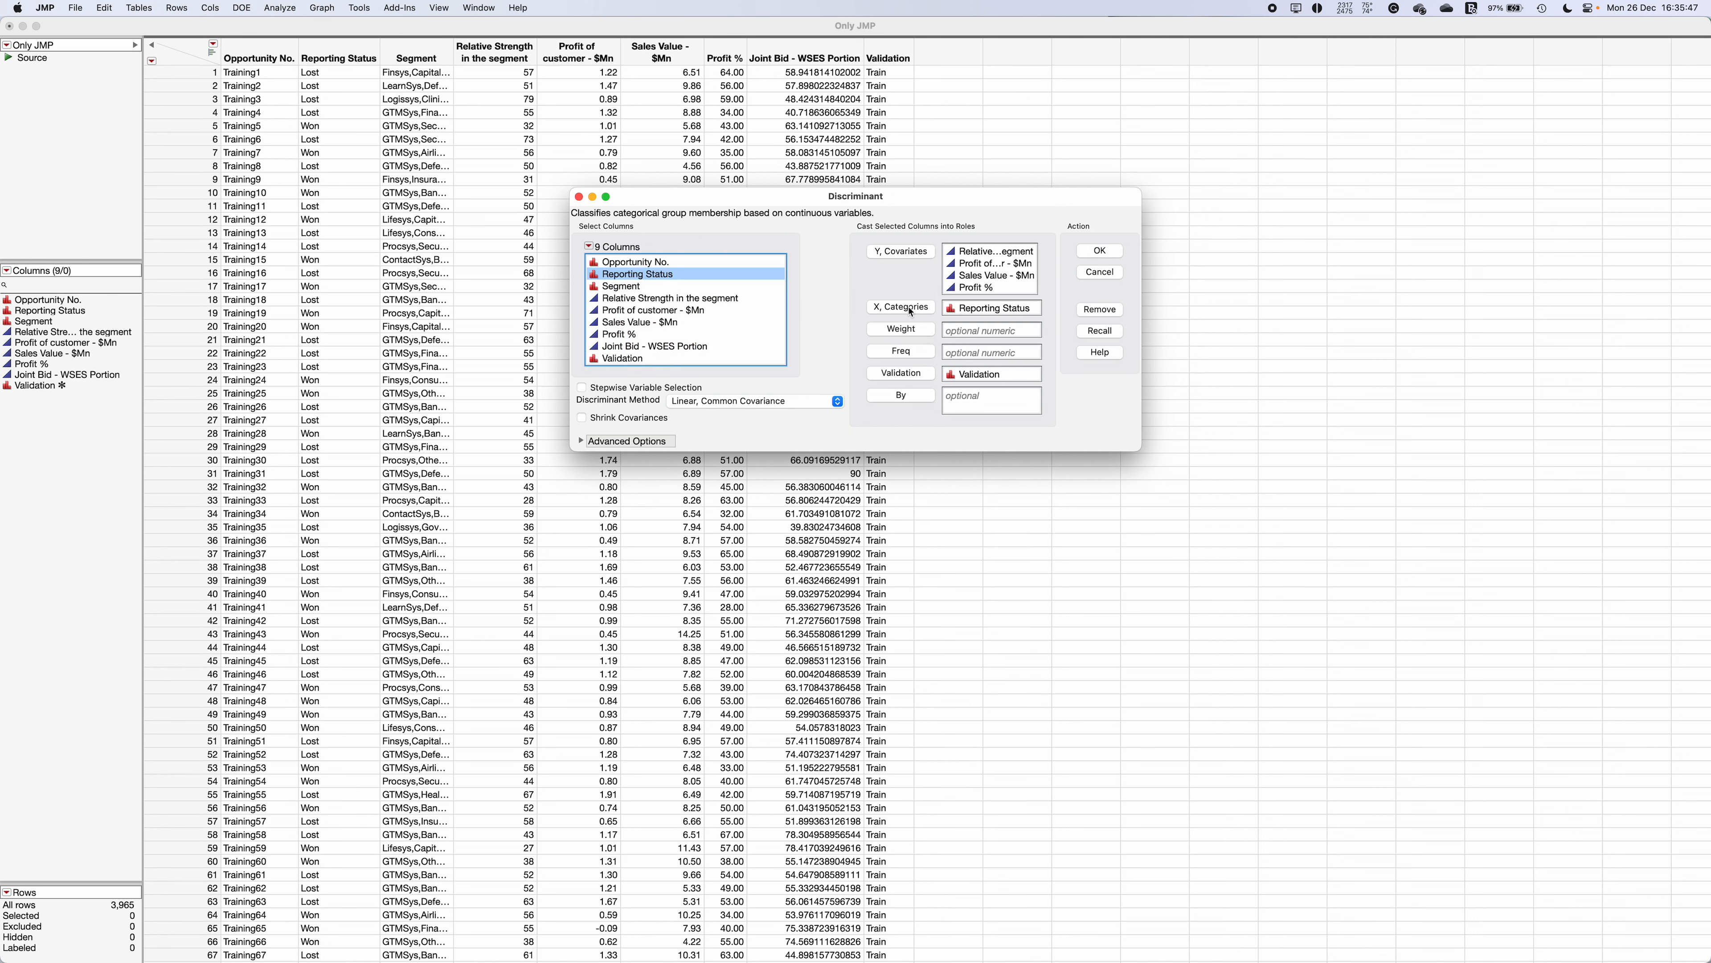
pyautogui.click(1105, 252)
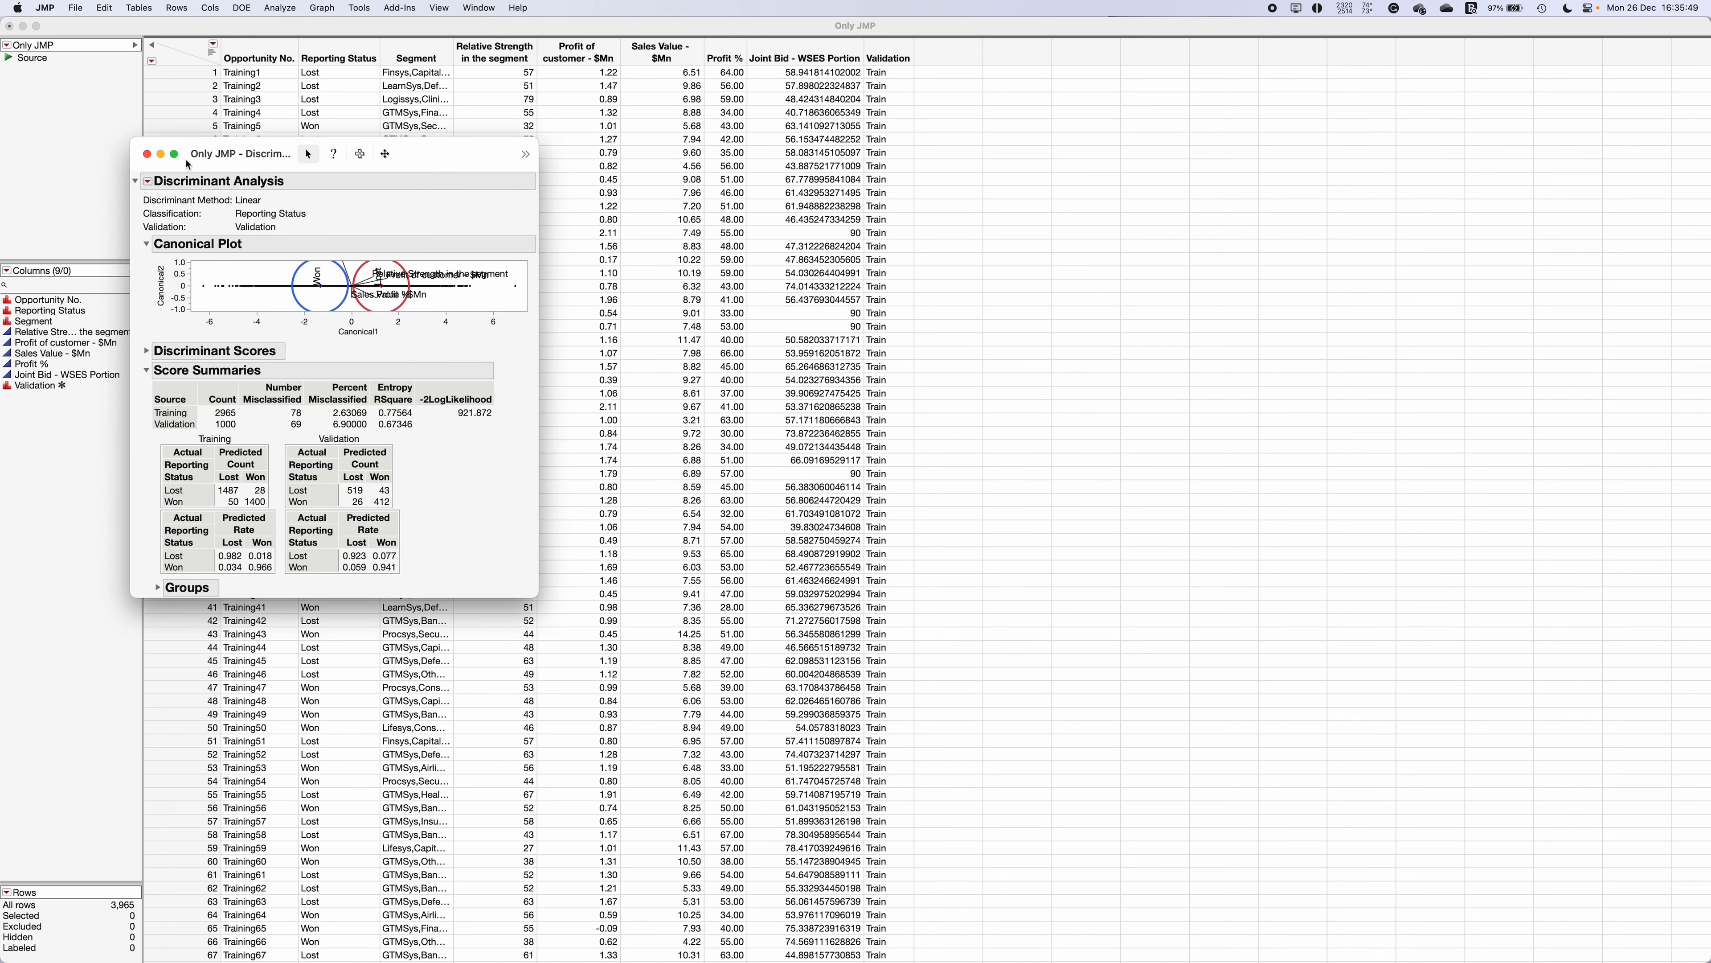
# Switch the discriminant report to stepwise variable selection, and move and enlarge its window over the table
pyautogui.moveTo(188, 164); pyautogui.dragTo(822, 180)
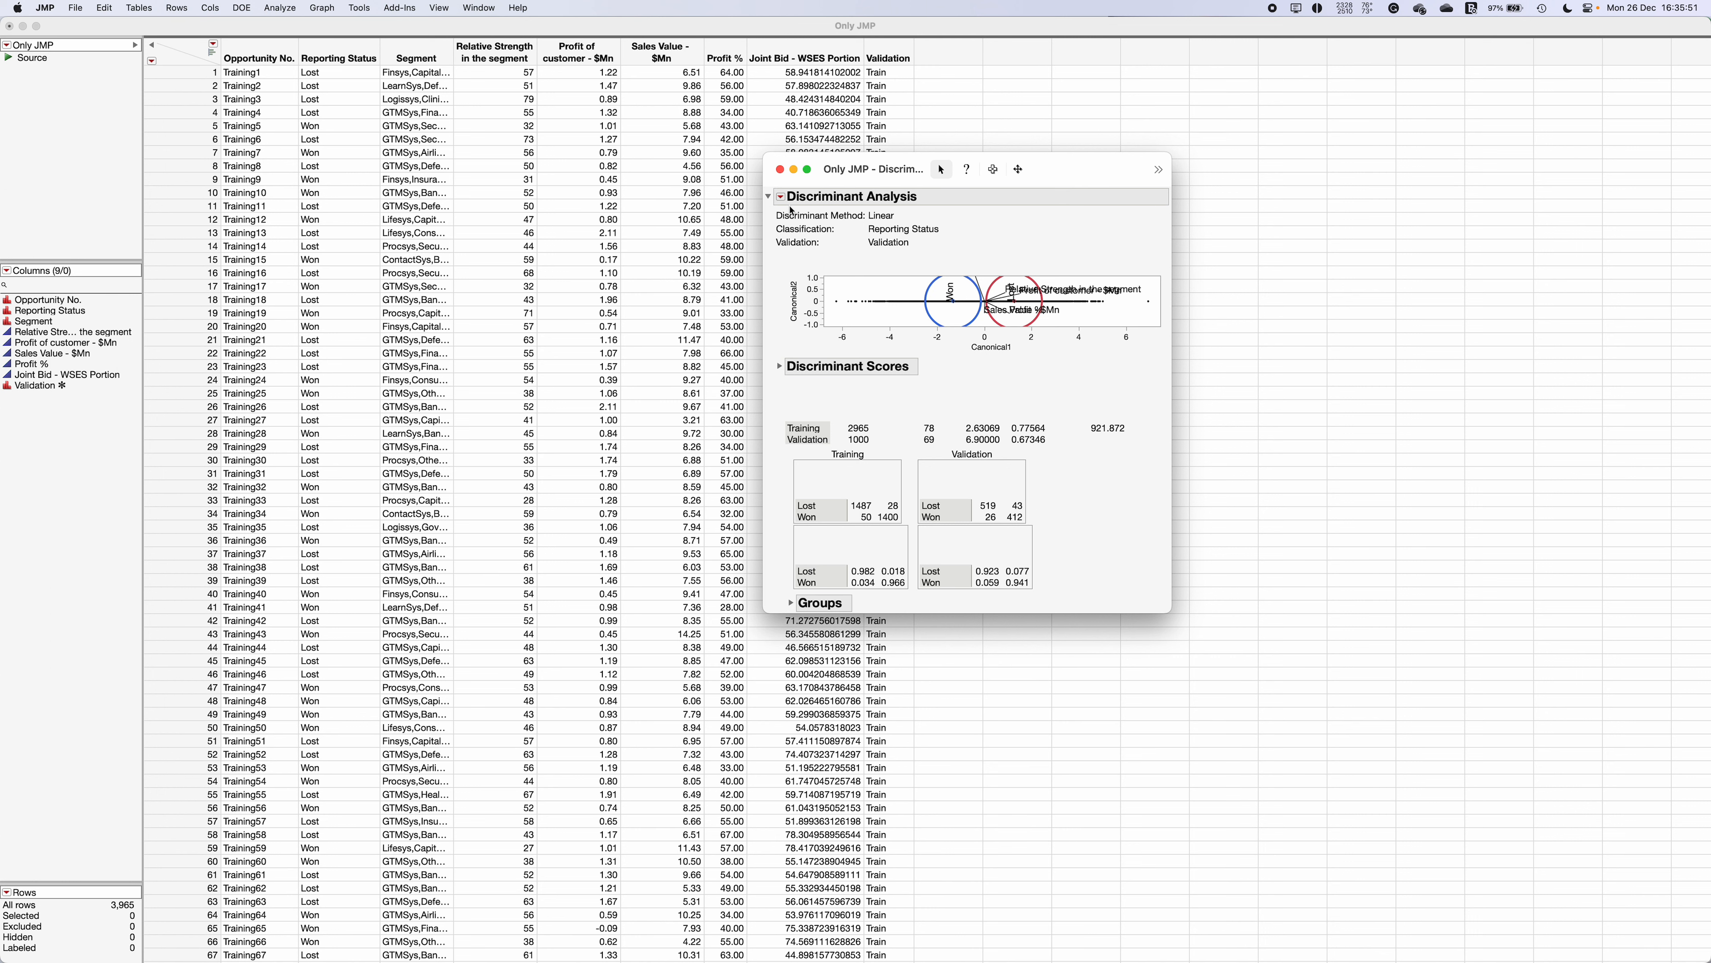
pyautogui.click(780, 197)
pyautogui.click(782, 205)
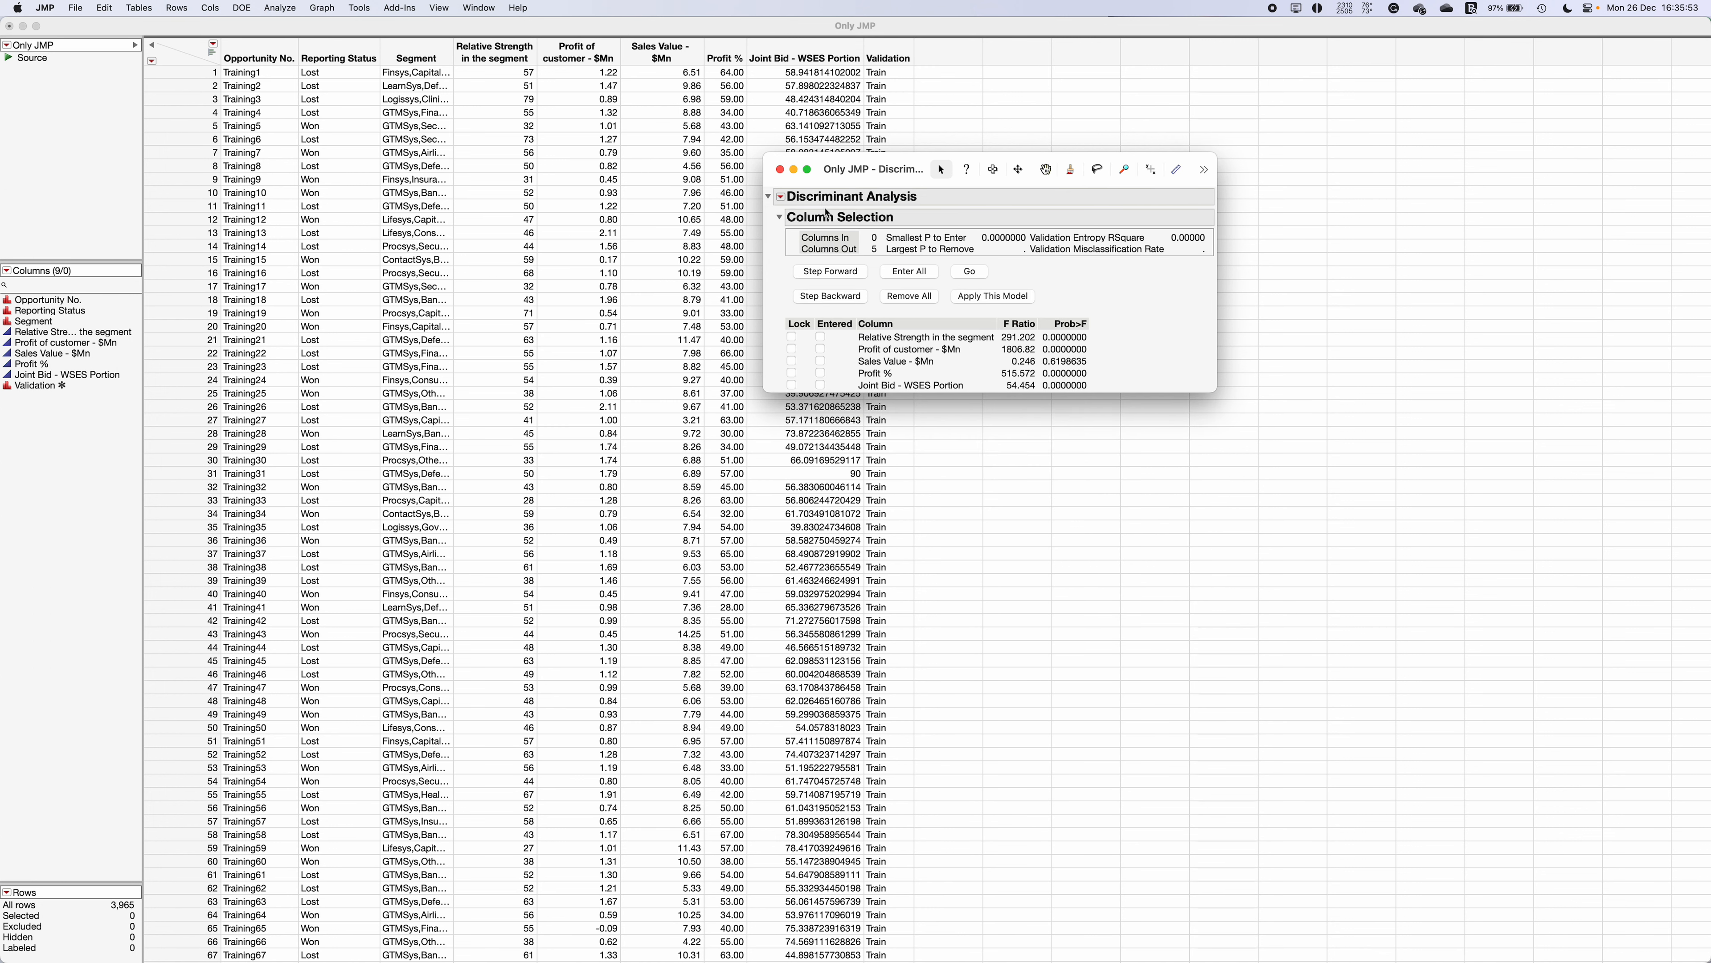
pyautogui.moveTo(1214, 389); pyautogui.dragTo(1435, 603)
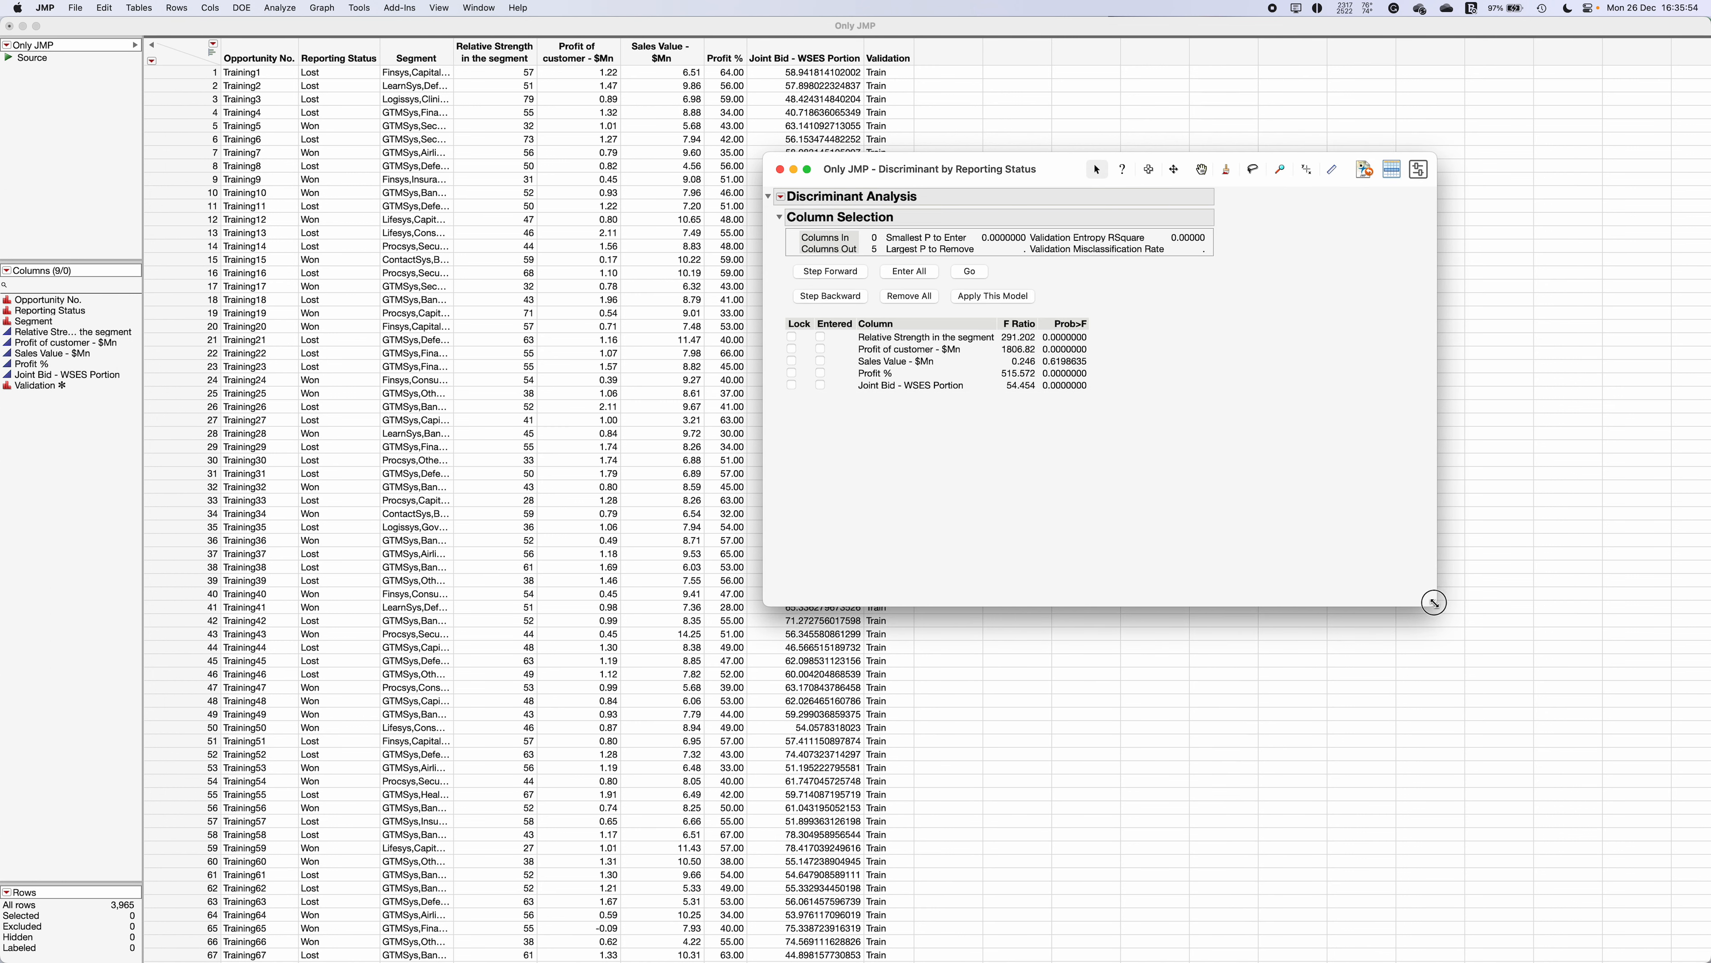
# Step forward through the column selection until all five covariates are entered
pyautogui.click(823, 274)
pyautogui.click(823, 274)
pyautogui.click(823, 274)
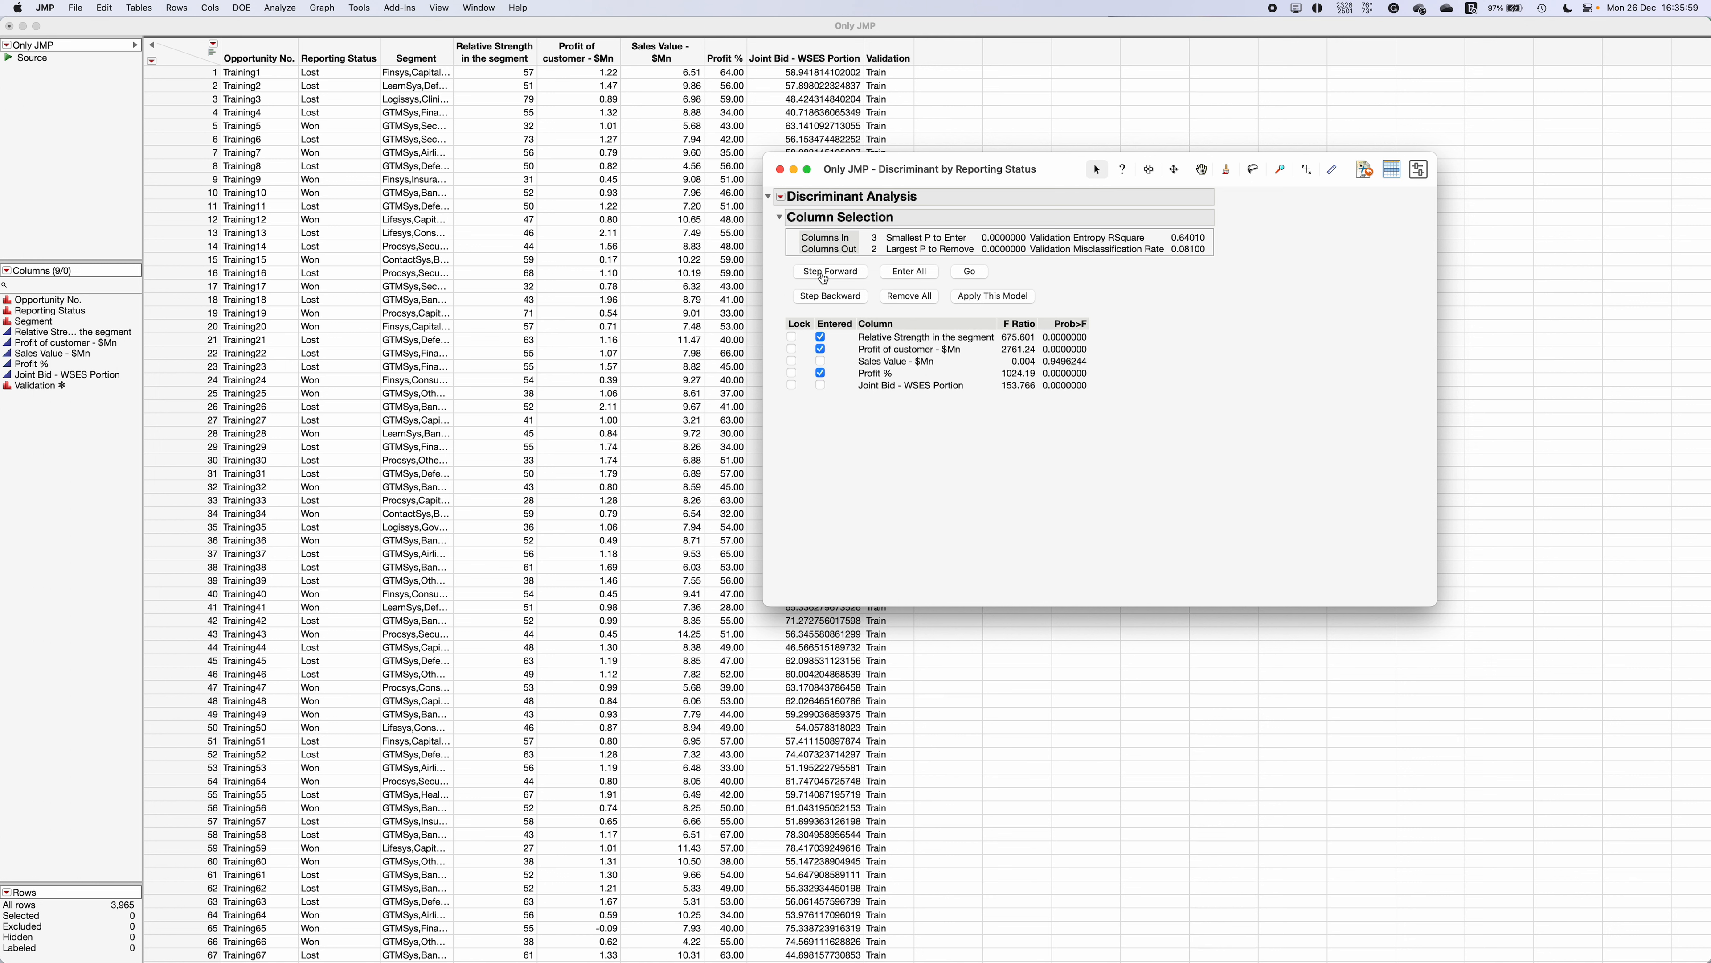
pyautogui.click(824, 273)
pyautogui.click(823, 273)
# Take Sales Value - $Mn out of the entered columns, step backward and forward once, and apply the model with the other four covariates
pyautogui.click(821, 361)
pyautogui.click(841, 298)
pyautogui.click(838, 273)
pyautogui.click(984, 298)
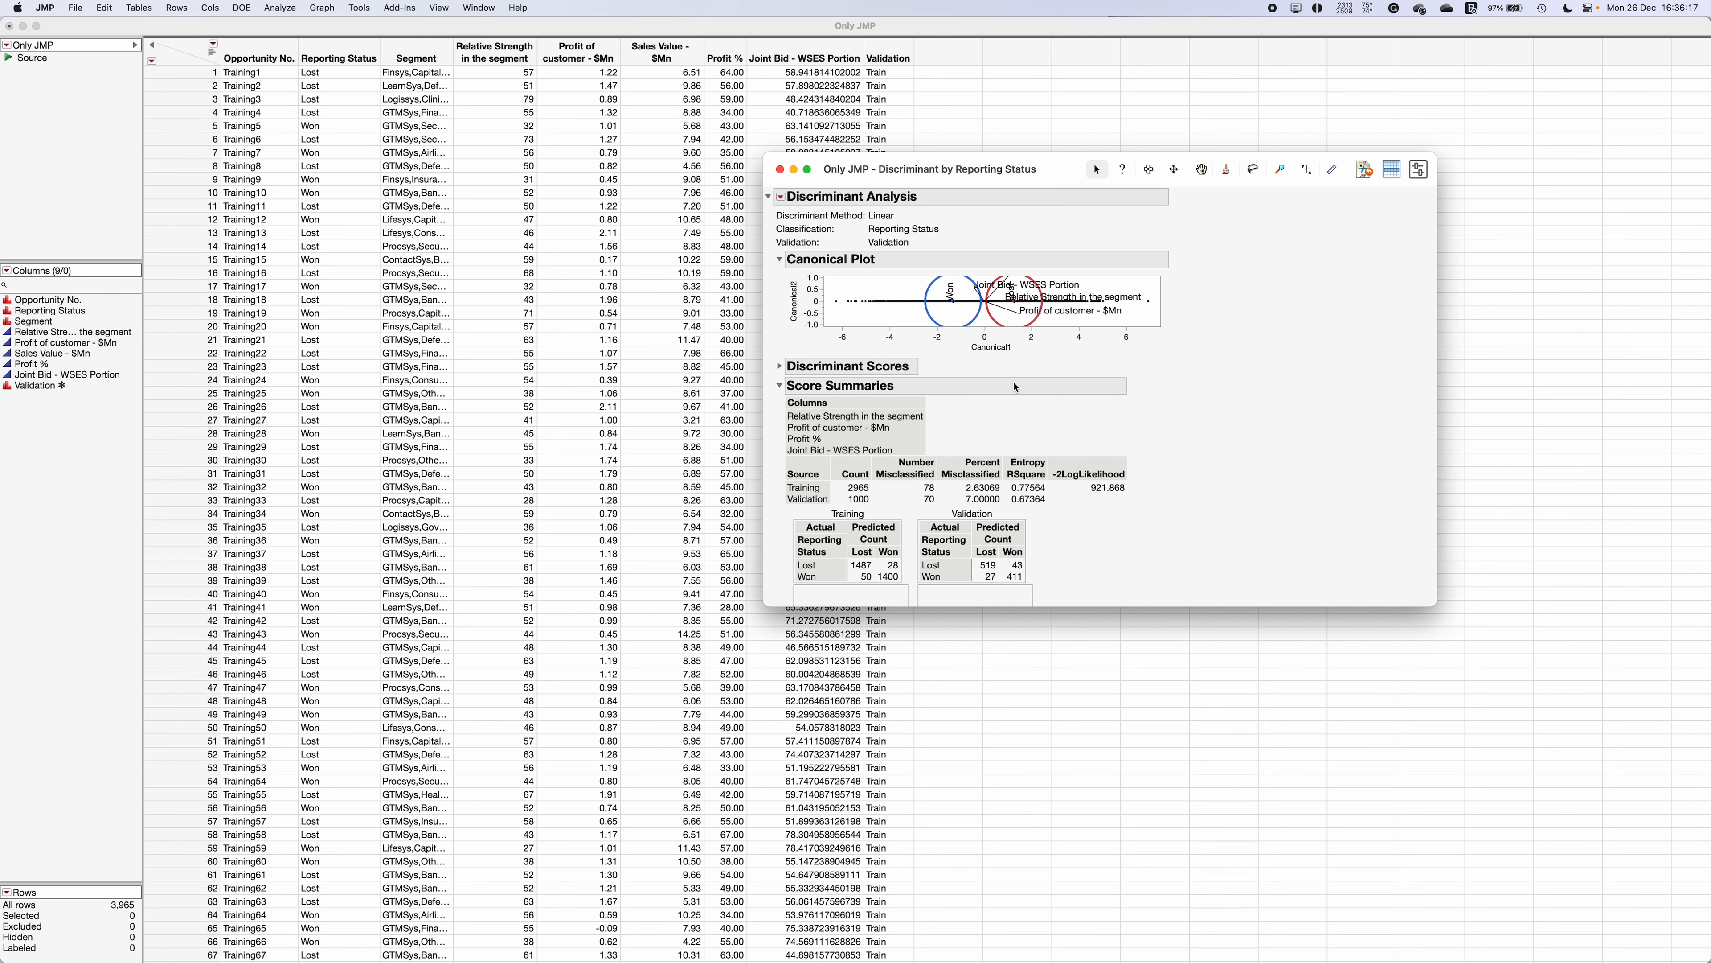
pyautogui.moveTo(973, 179); pyautogui.dragTo(1157, 75)
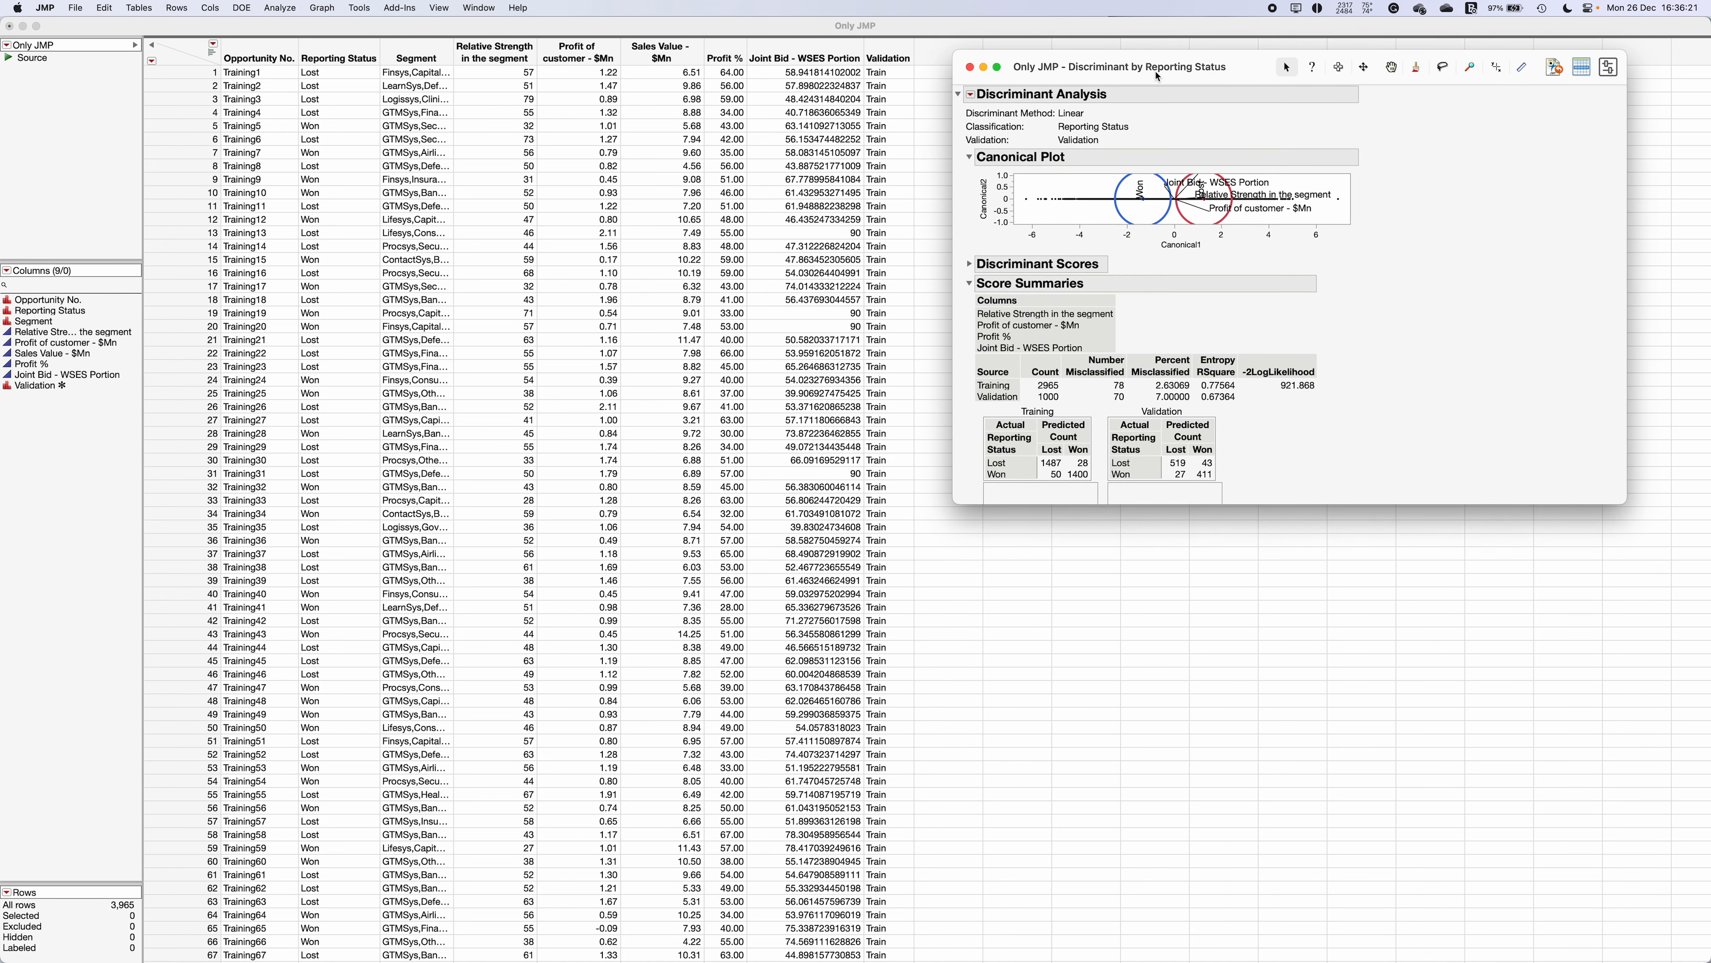